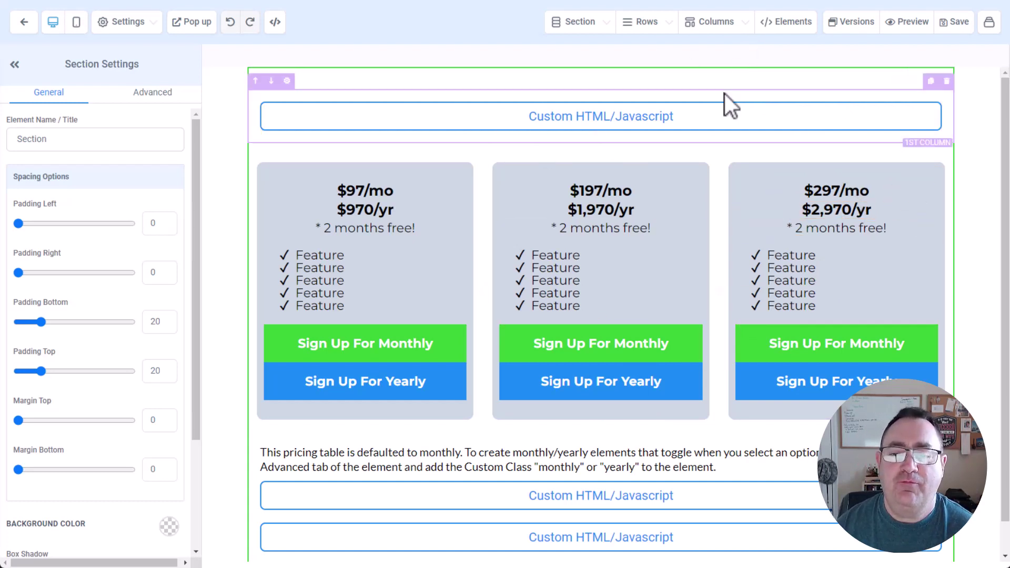
pyautogui.click(589, 120)
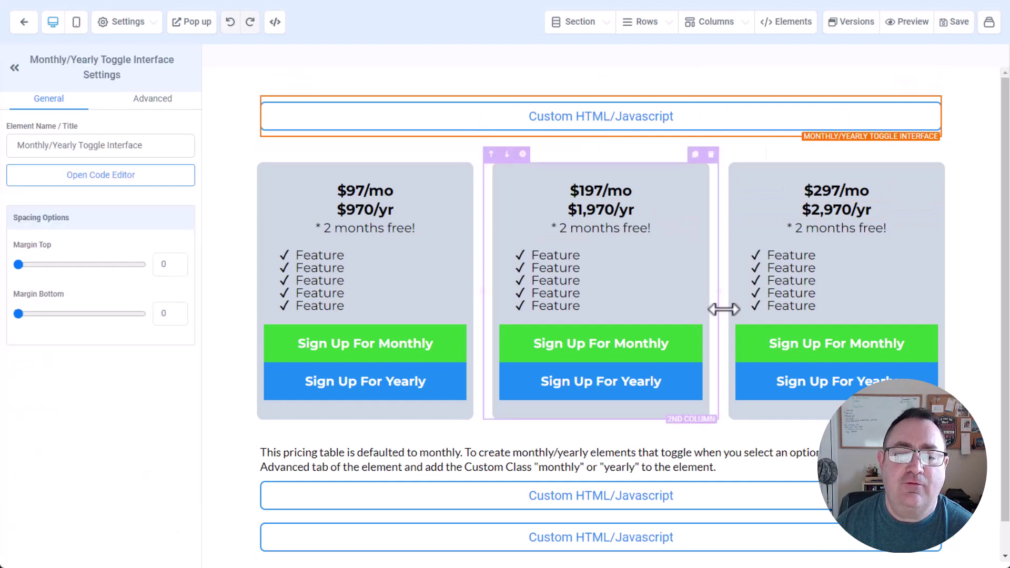
pyautogui.click(58, 175)
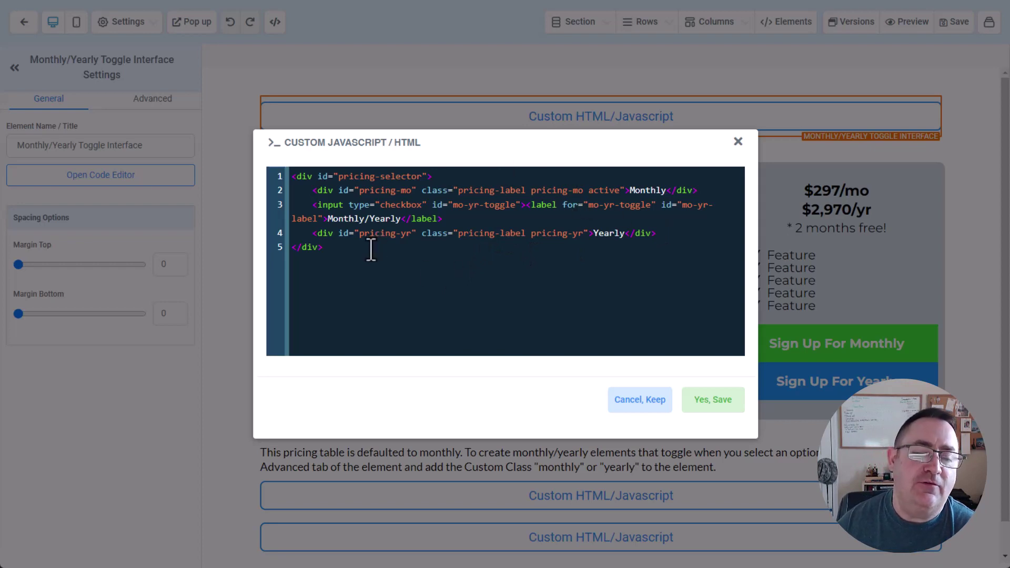
pyautogui.moveTo(372, 248); pyautogui.dragTo(286, 146)
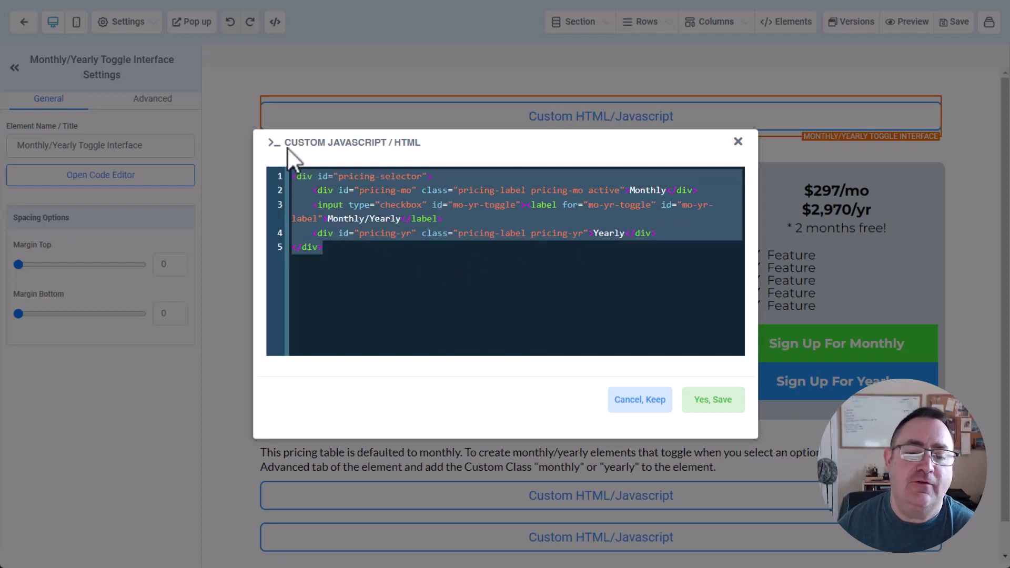
pyautogui.click(588, 206)
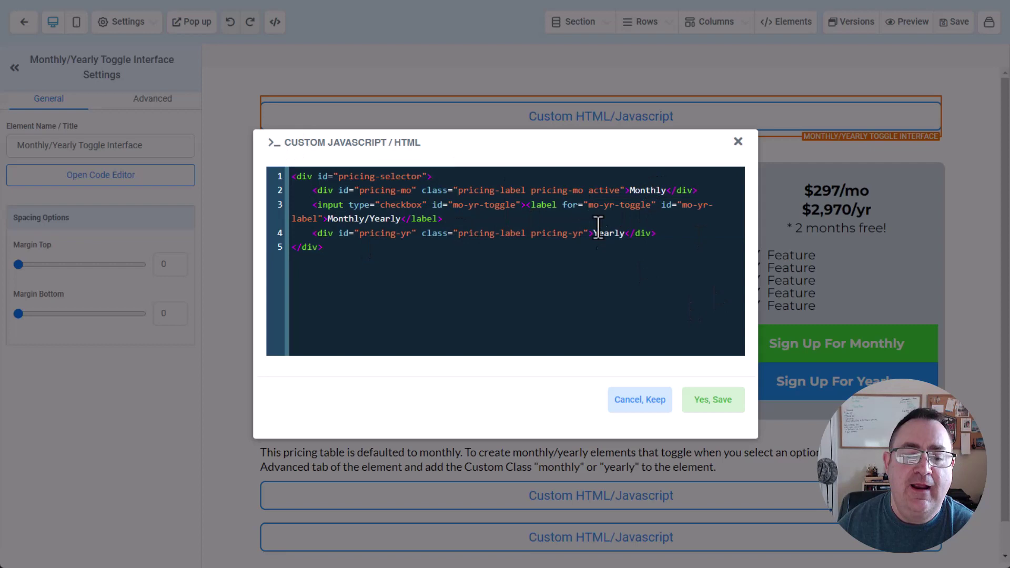
pyautogui.tripleClick(744, 138)
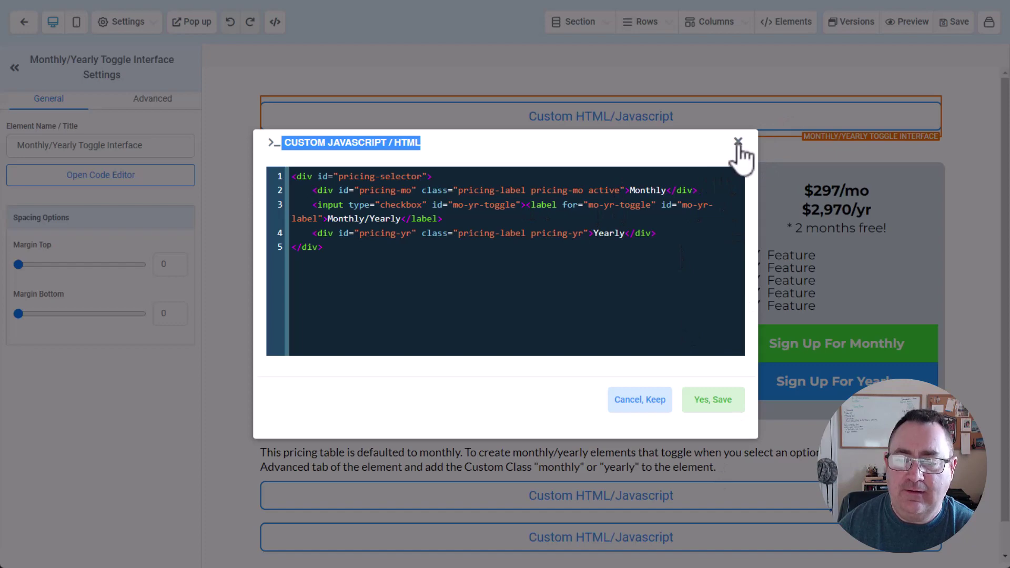
pyautogui.click(738, 141)
pyautogui.scroll(-1, 623, 428)
pyautogui.click(396, 471)
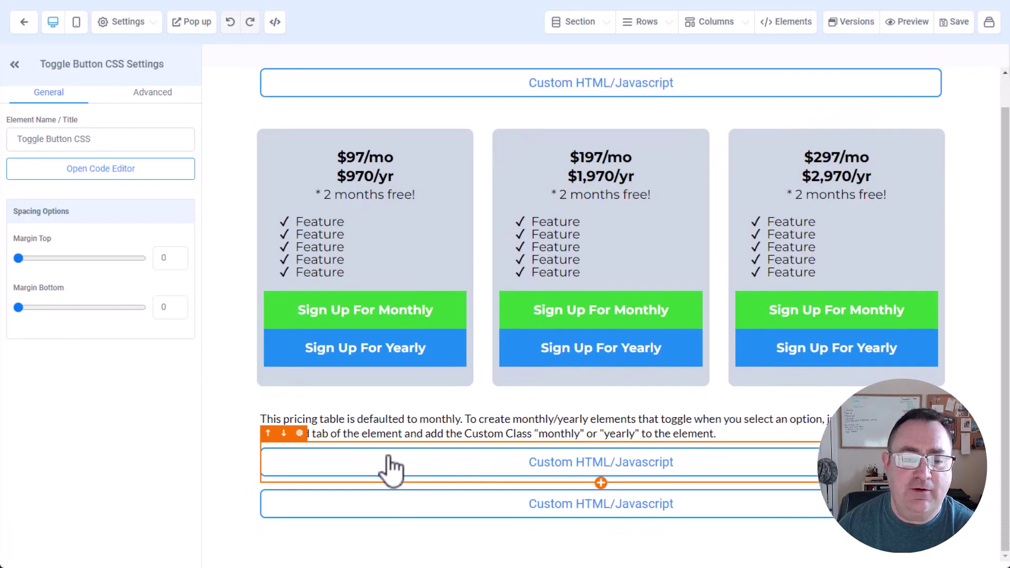
pyautogui.click(113, 175)
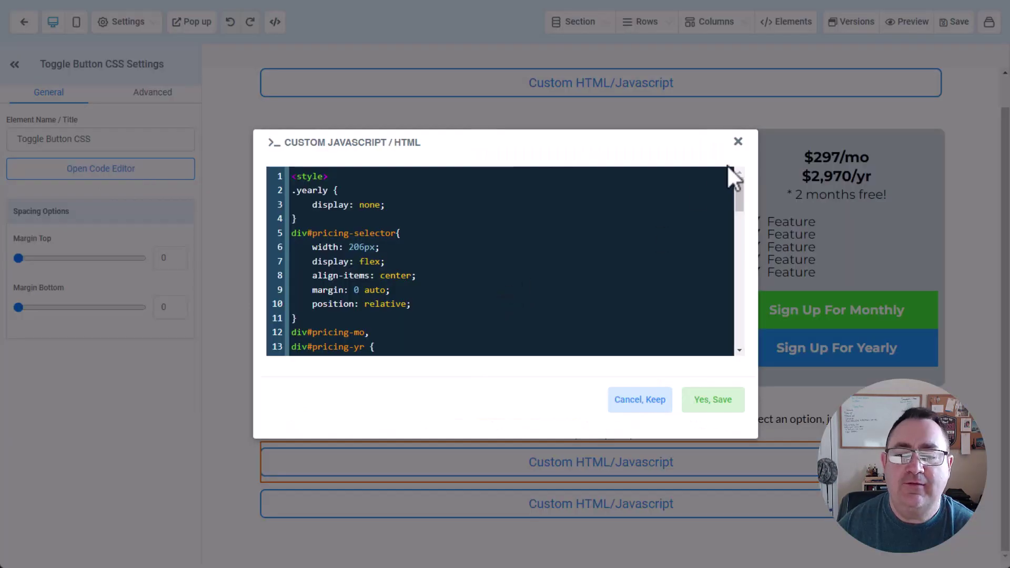
pyautogui.moveTo(740, 191); pyautogui.dragTo(756, 165)
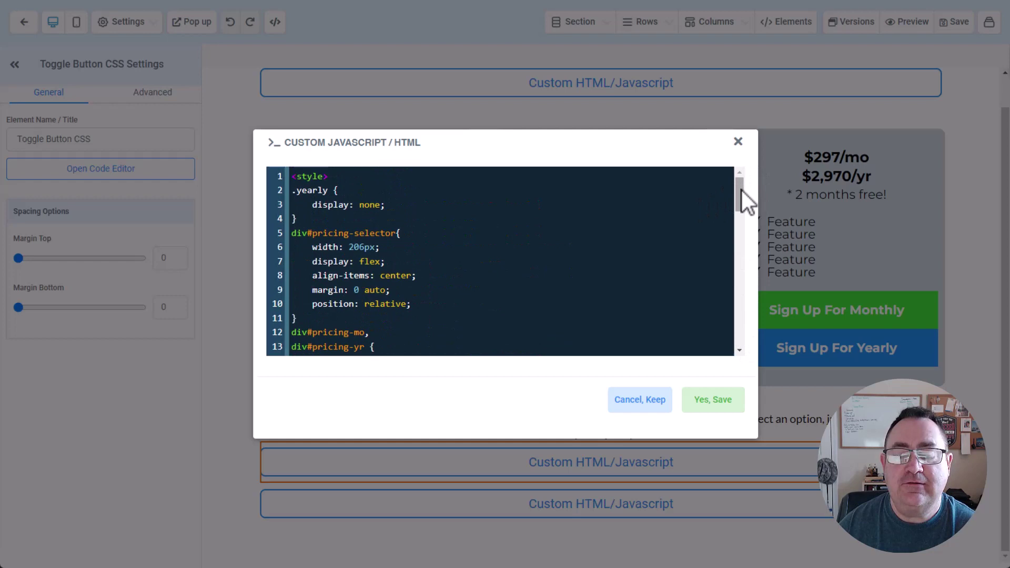
pyautogui.moveTo(742, 189); pyautogui.dragTo(742, 168)
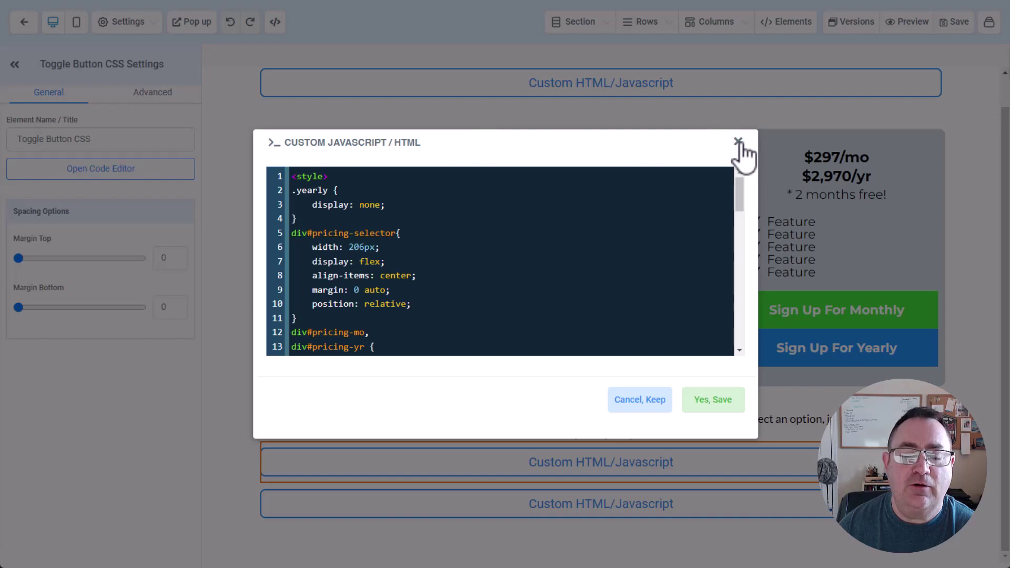
pyautogui.click(739, 142)
pyautogui.click(576, 513)
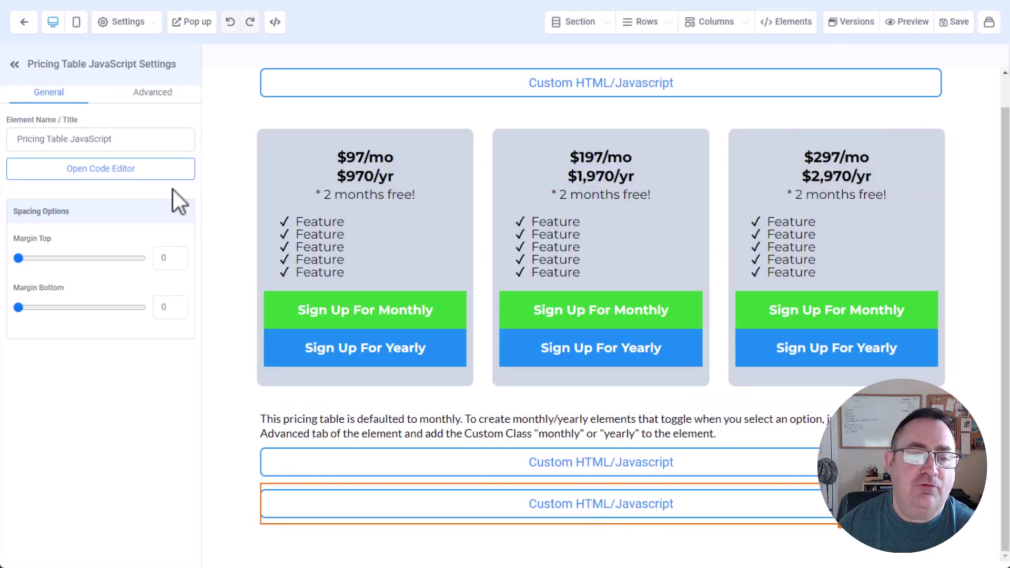
pyautogui.click(147, 170)
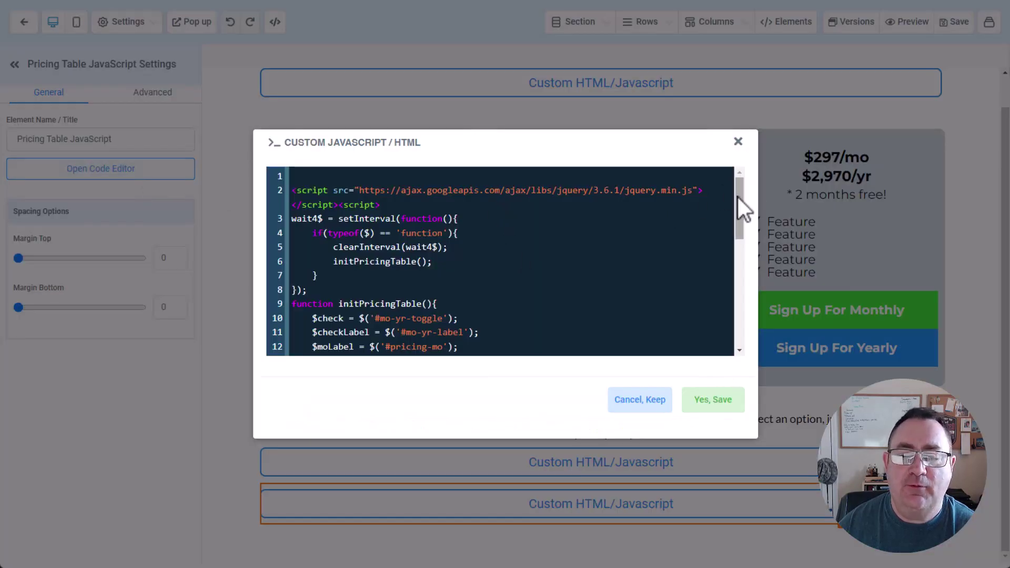
pyautogui.moveTo(738, 197); pyautogui.dragTo(737, 134)
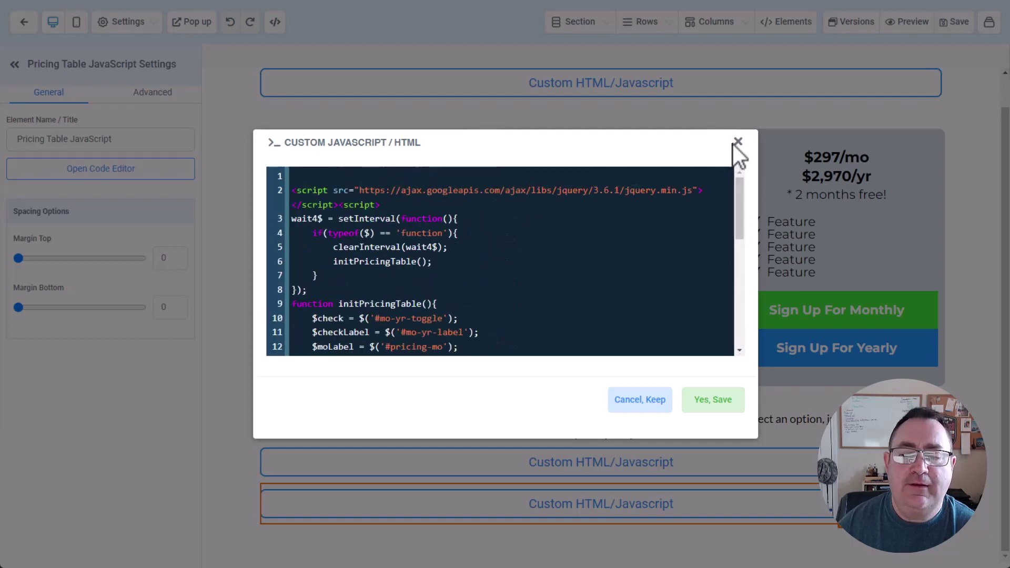
pyautogui.click(738, 142)
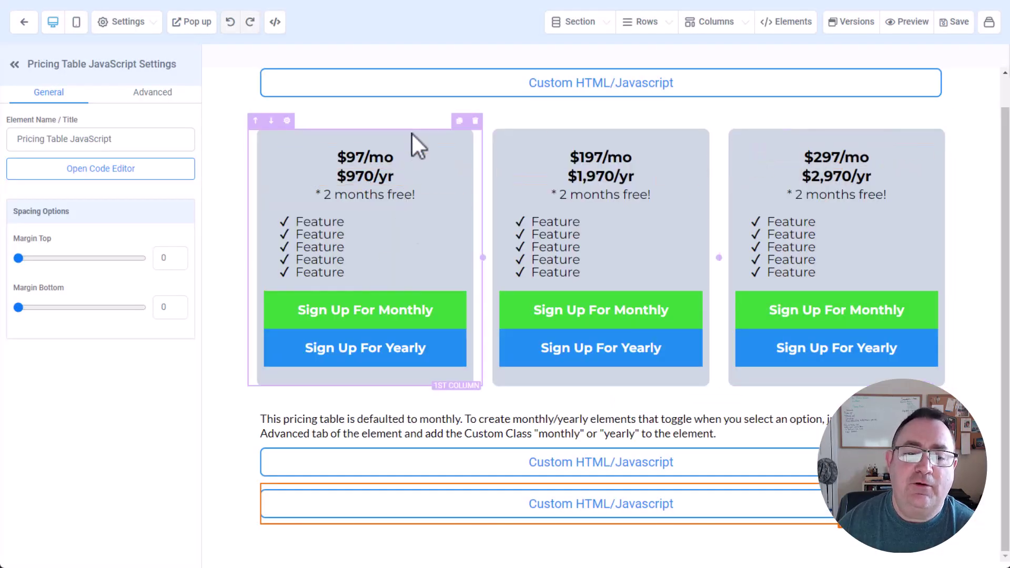
# Select the first pricing column and open the Sub Headline settings for its $97/mo price line
pyautogui.click(378, 133)
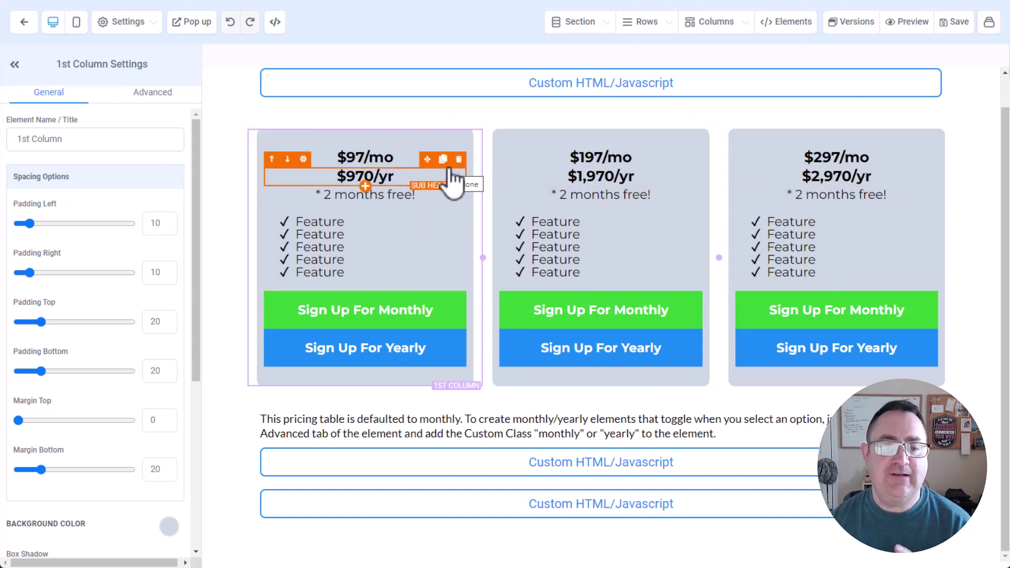
pyautogui.click(404, 156)
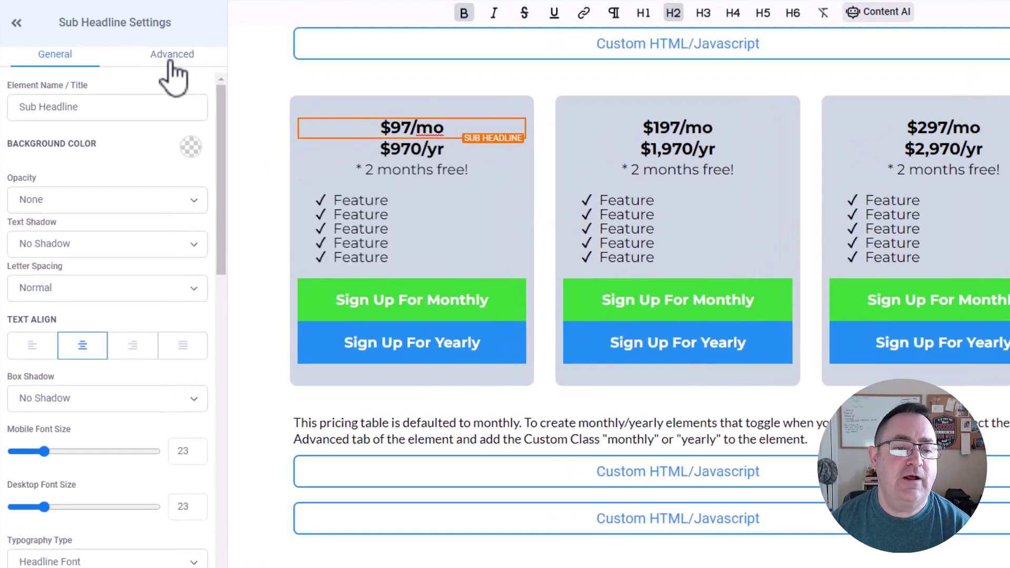
# Check the Custom Class on the $97/mo, $197/mo and $970/yr price lines
pyautogui.click(152, 92)
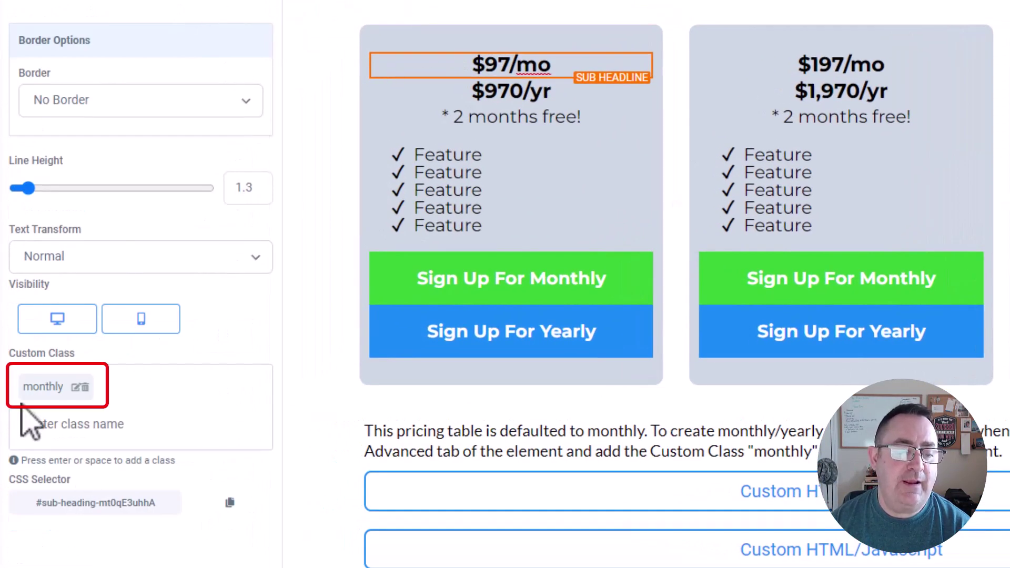
pyautogui.click(33, 391)
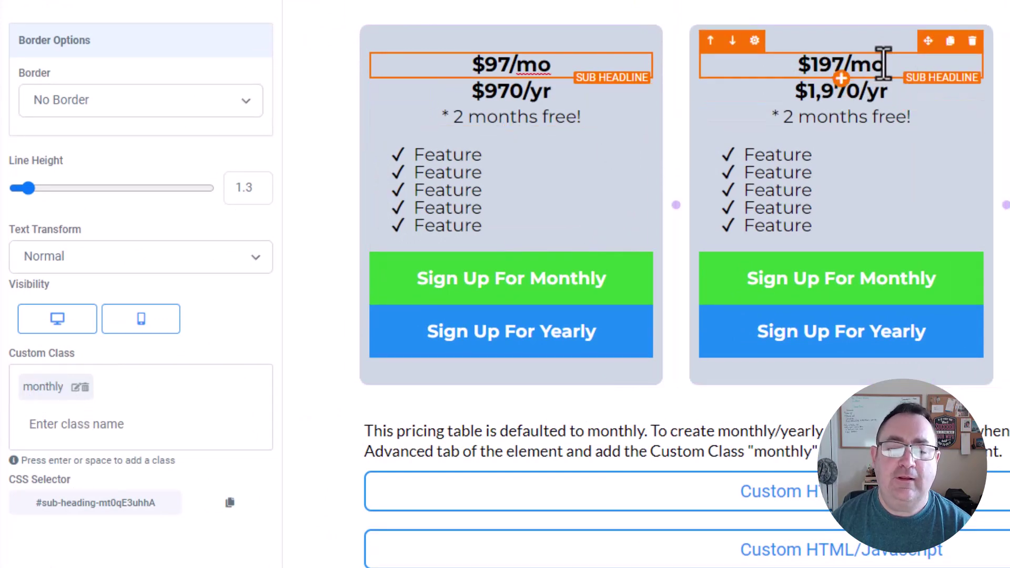
pyautogui.click(863, 66)
pyautogui.click(884, 64)
pyautogui.click(239, 4)
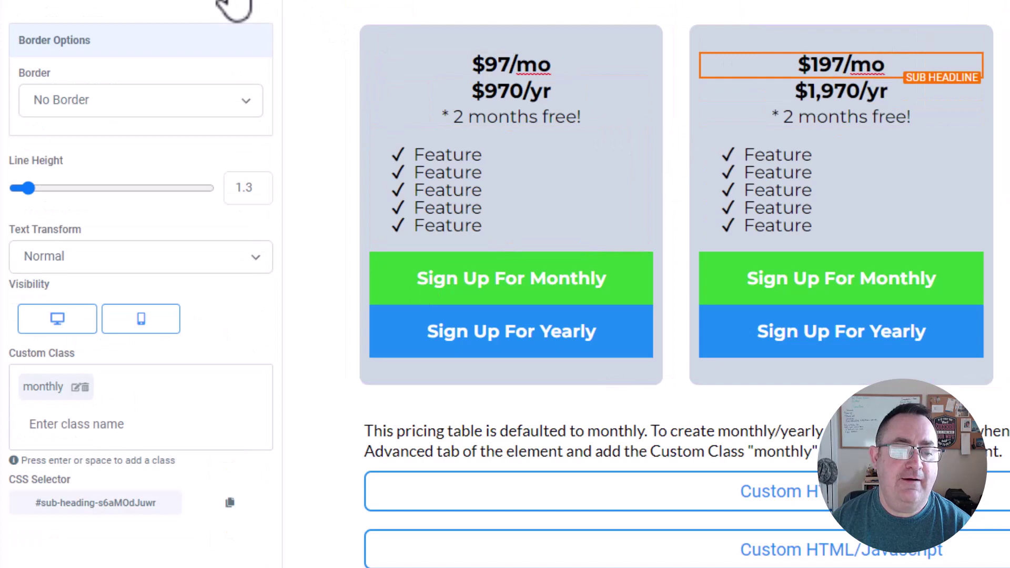
pyautogui.click(260, 3)
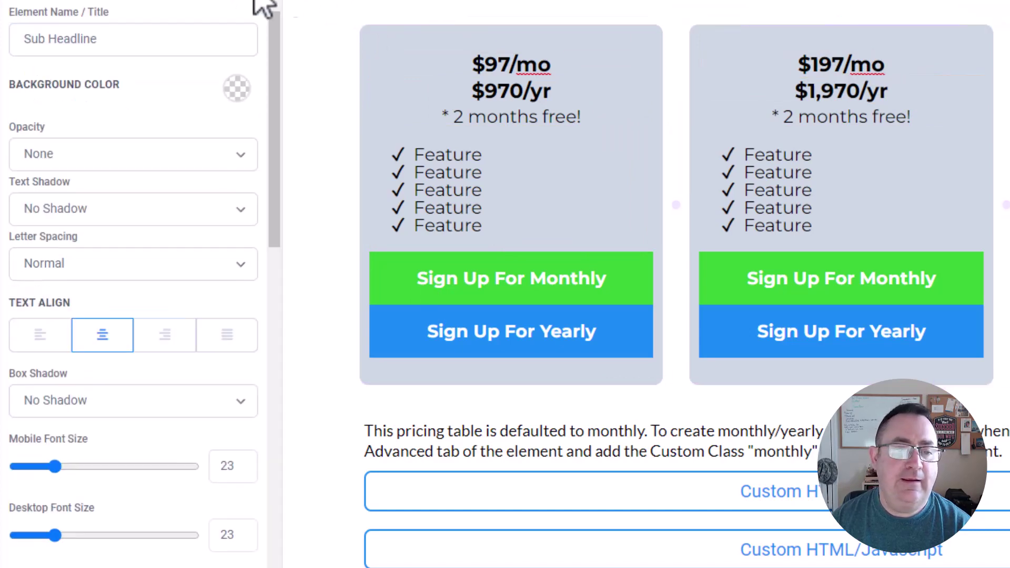
pyautogui.click(231, 3)
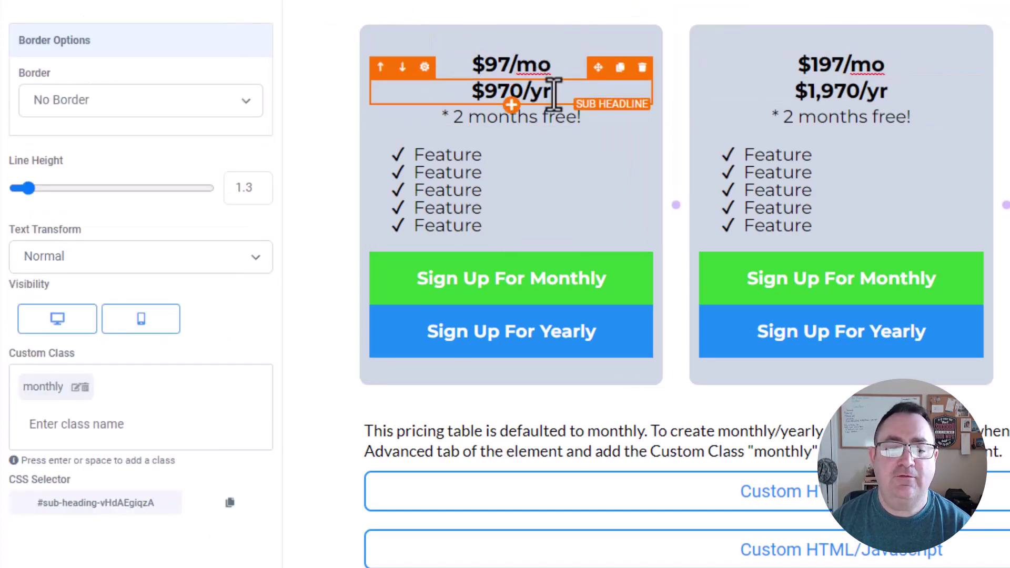
pyautogui.click(562, 89)
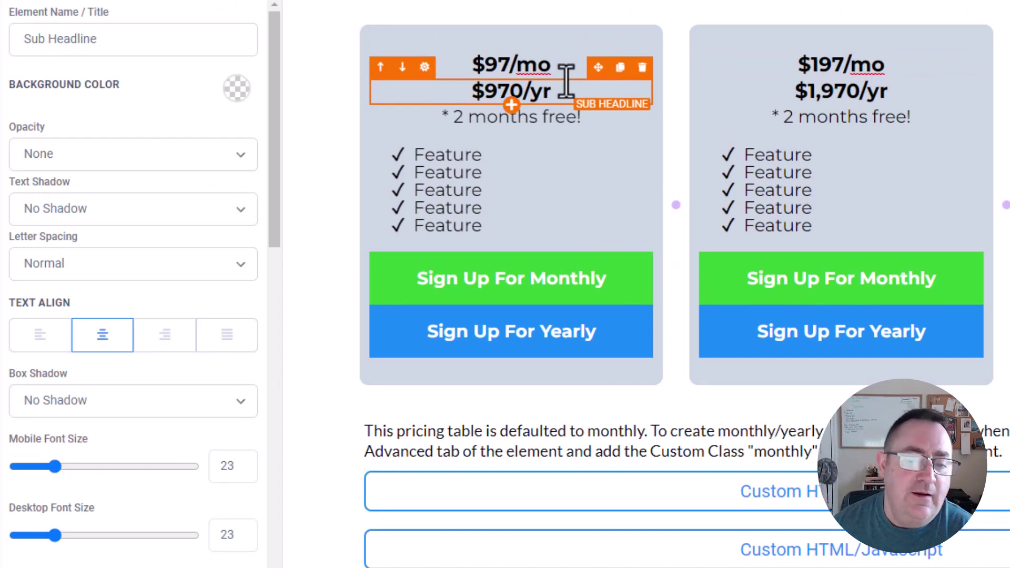
pyautogui.click(241, 4)
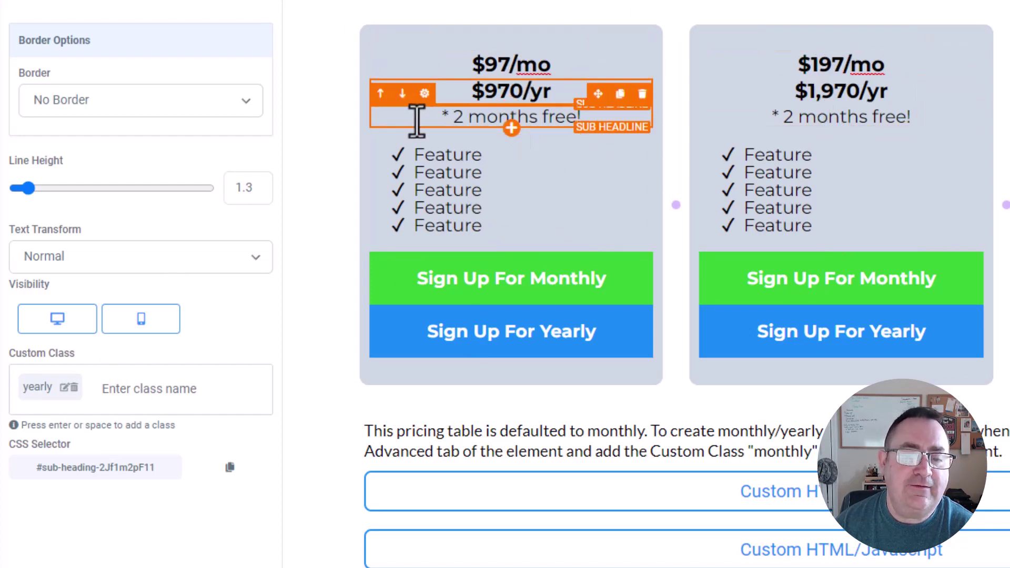
# Select the '* 2 months free!' lines in all three cards and check their yearly Custom Class
pyautogui.click(442, 117)
pyautogui.click(436, 158)
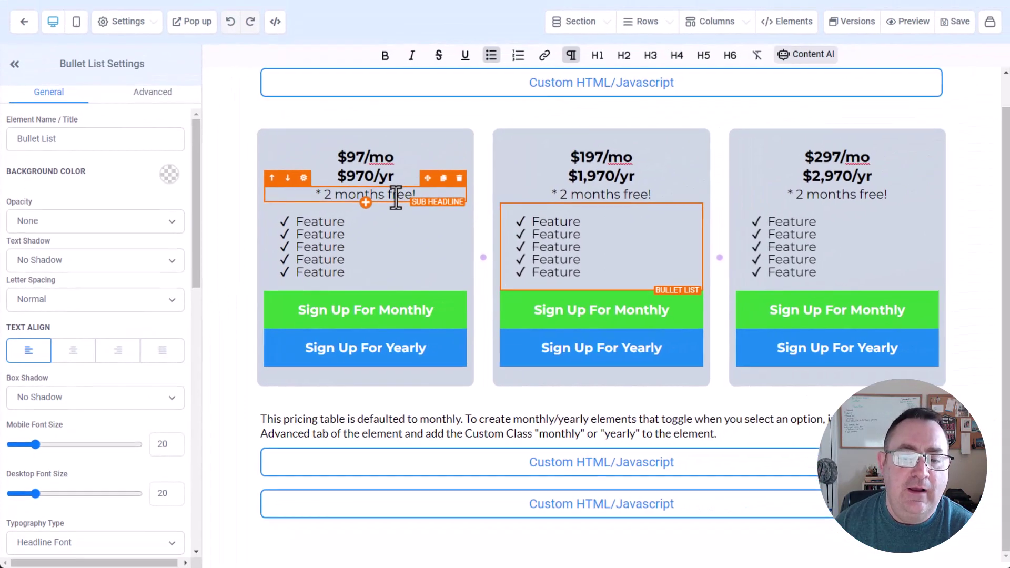
pyautogui.click(557, 114)
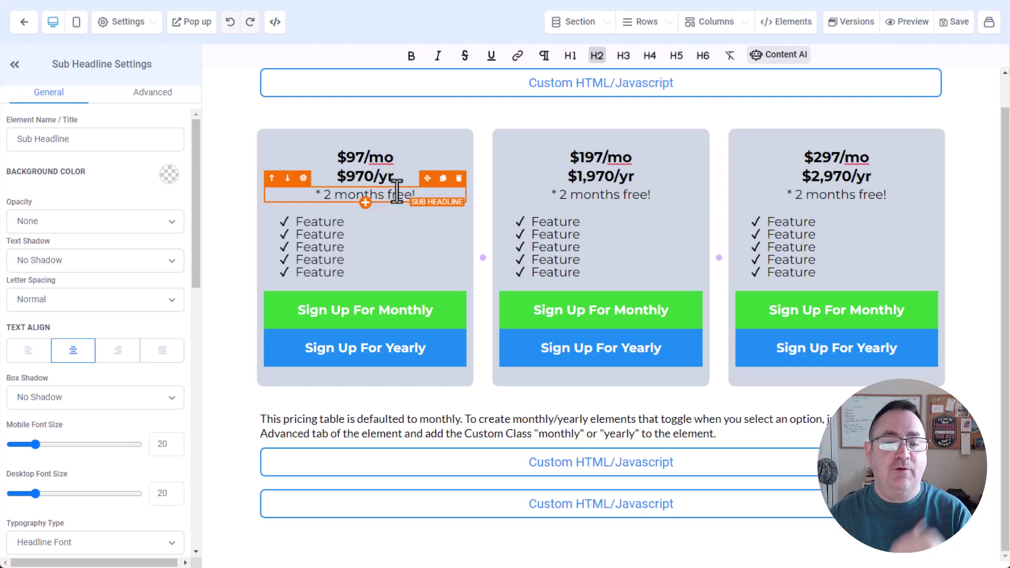
pyautogui.click(393, 175)
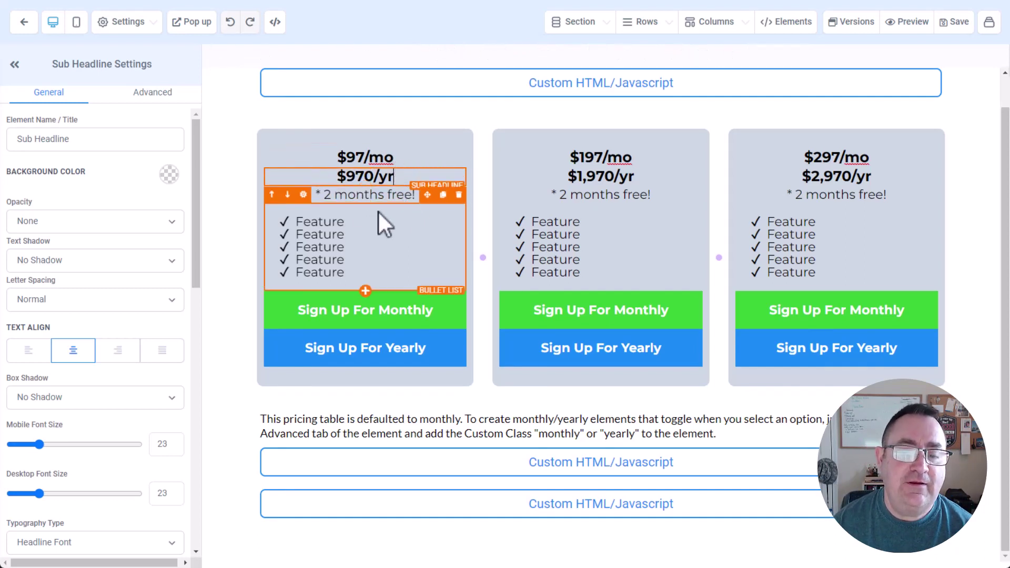
pyautogui.click(392, 194)
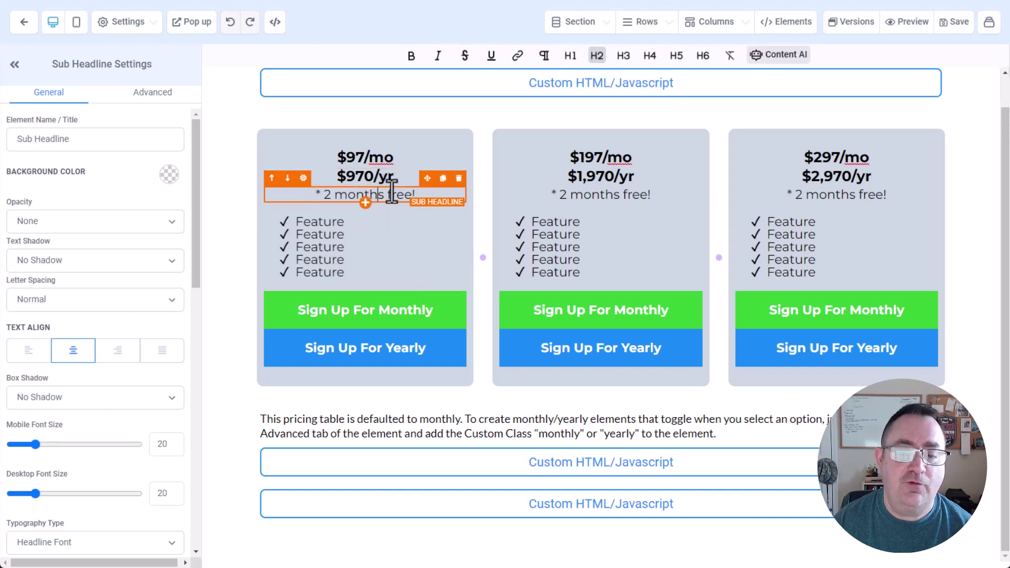
pyautogui.click(157, 92)
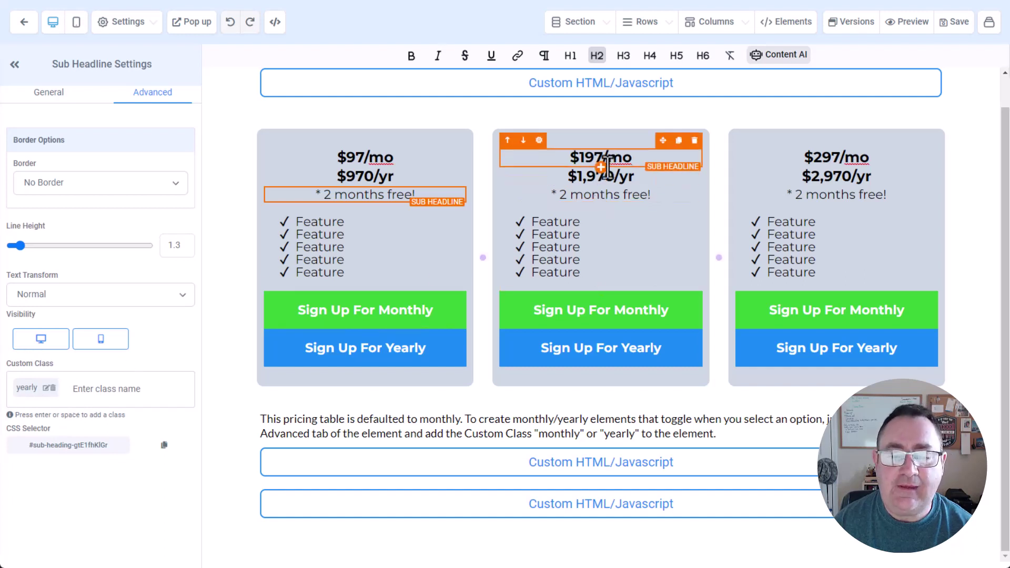
pyautogui.click(570, 196)
pyautogui.click(787, 195)
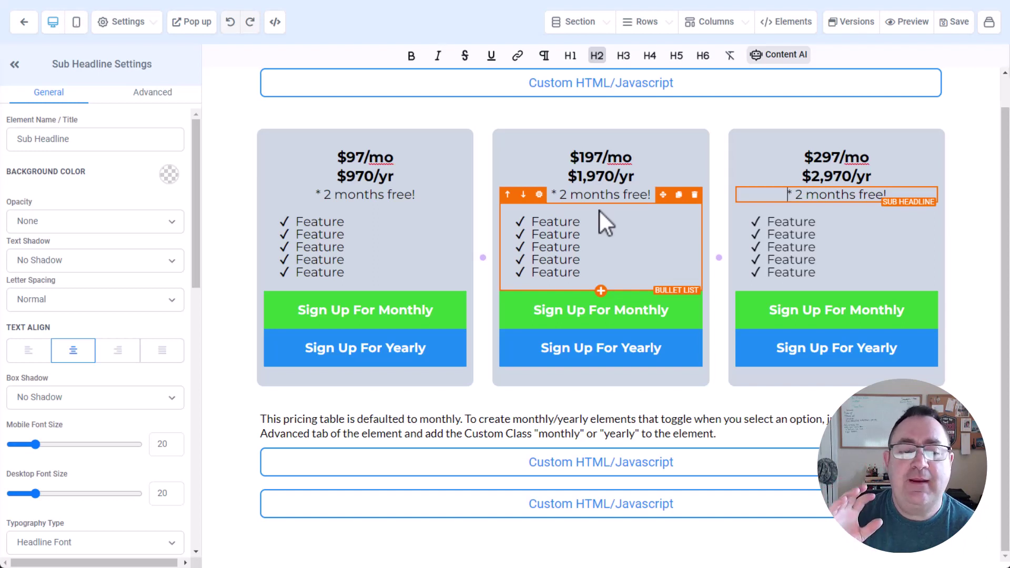
# Verify Custom Classes on $970/yr and the monthly and yearly sign-up buttons, then select the Pricing Table JavaScript
pyautogui.click(402, 175)
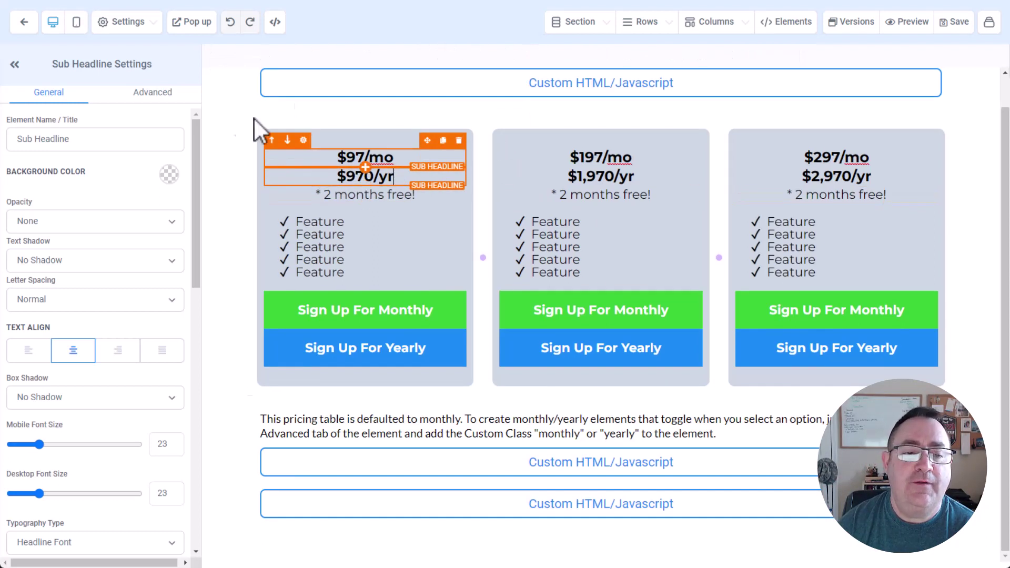
pyautogui.click(160, 96)
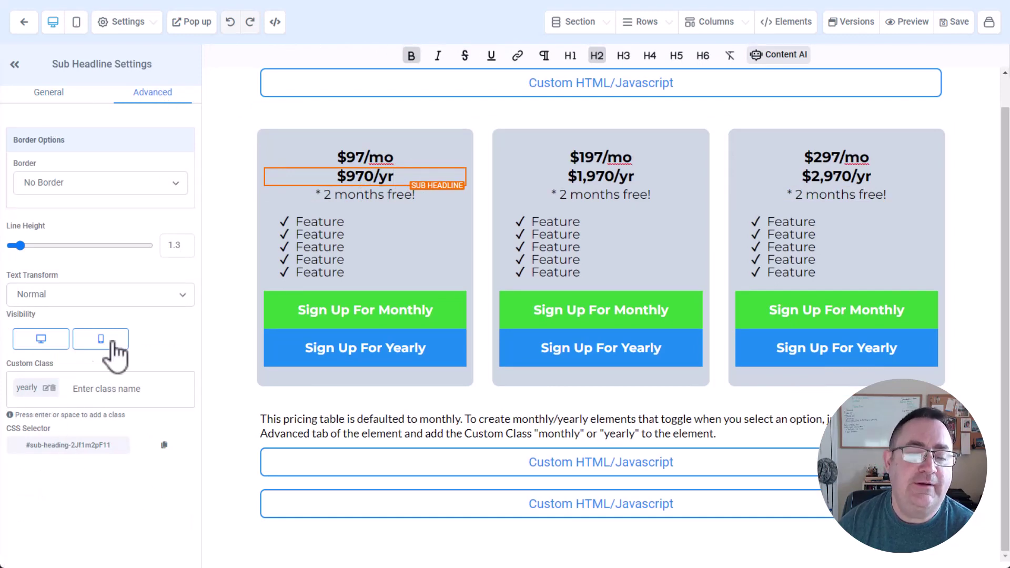
pyautogui.click(379, 321)
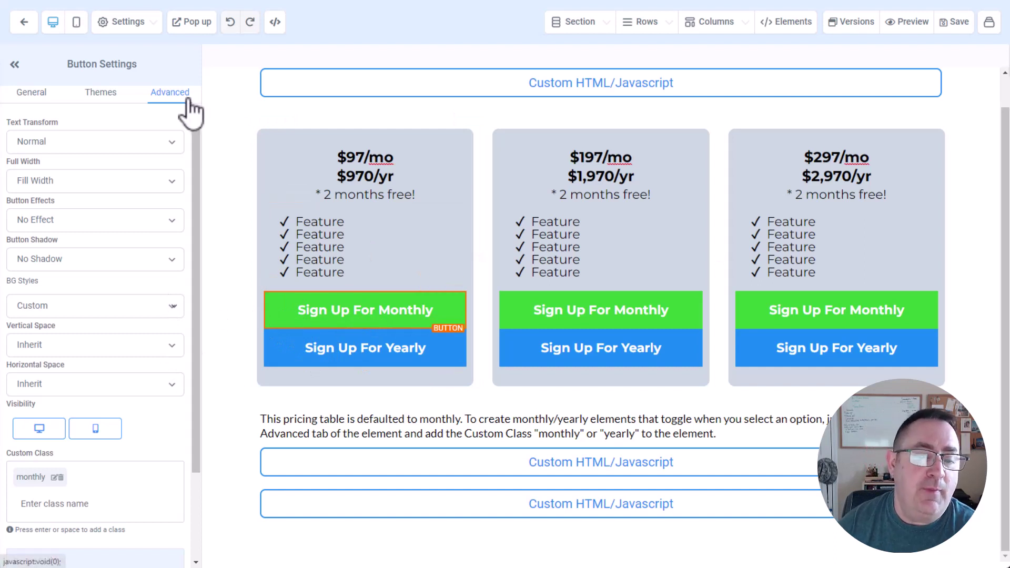
pyautogui.scroll(-2, 99, 459)
pyautogui.scroll(-1, 99, 459)
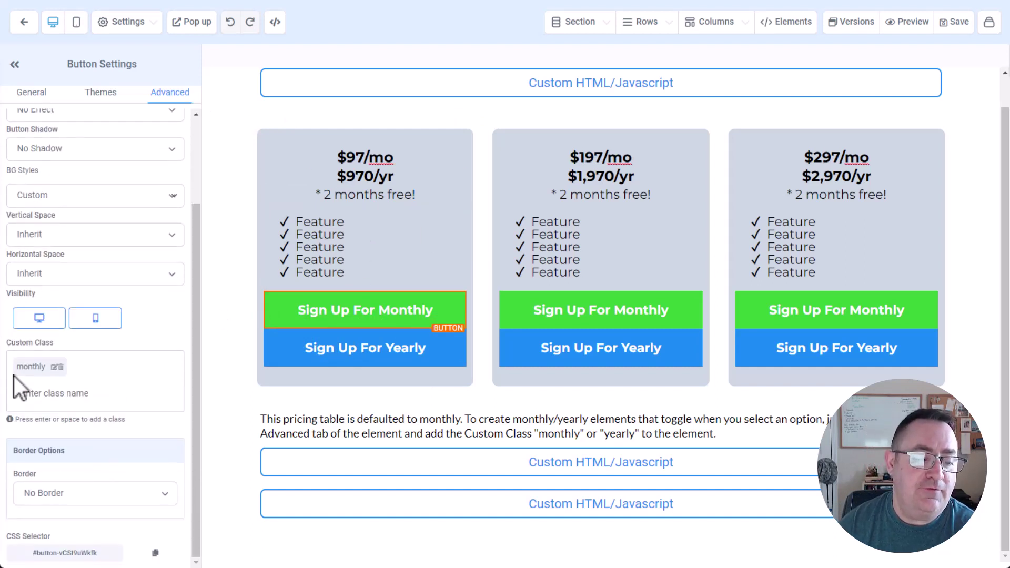
pyautogui.click(368, 354)
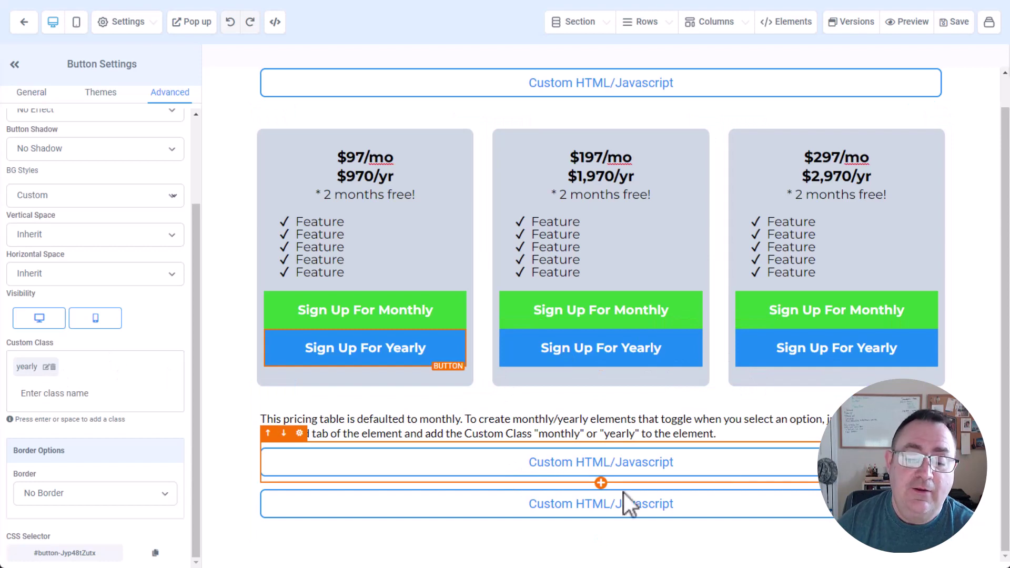
pyautogui.click(582, 513)
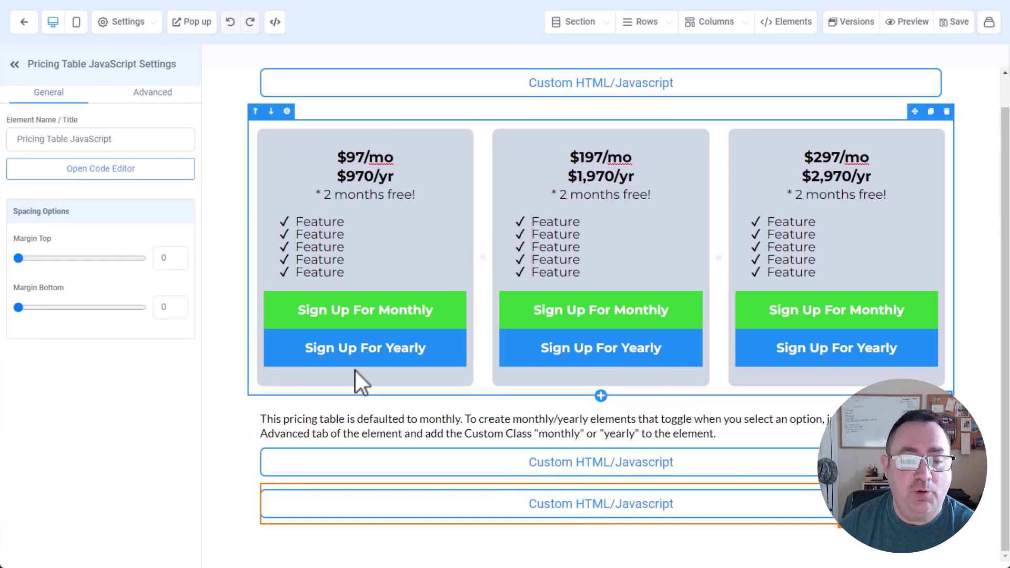
pyautogui.click(141, 171)
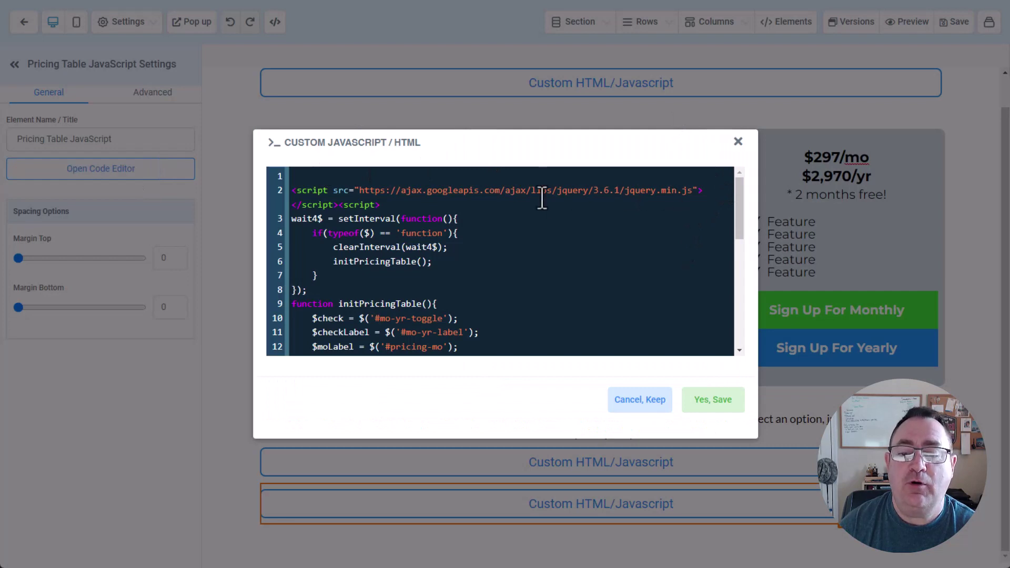
pyautogui.moveTo(531, 192); pyautogui.dragTo(741, 194)
pyautogui.click(712, 182)
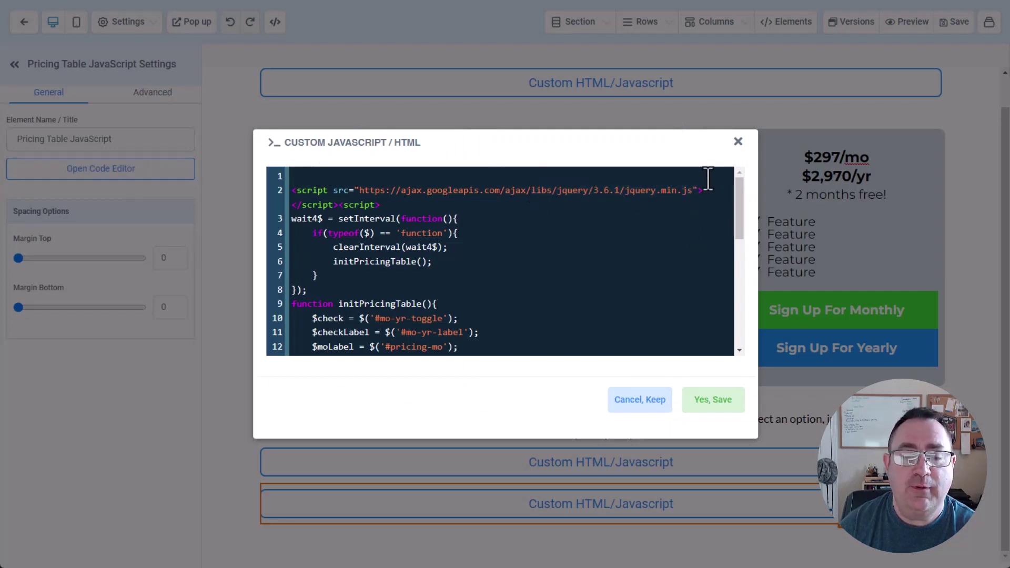
pyautogui.moveTo(742, 191)
pyautogui.mouseDown()
pyautogui.moveTo(743, 224)
pyautogui.moveTo(746, 196)
pyautogui.mouseUp()
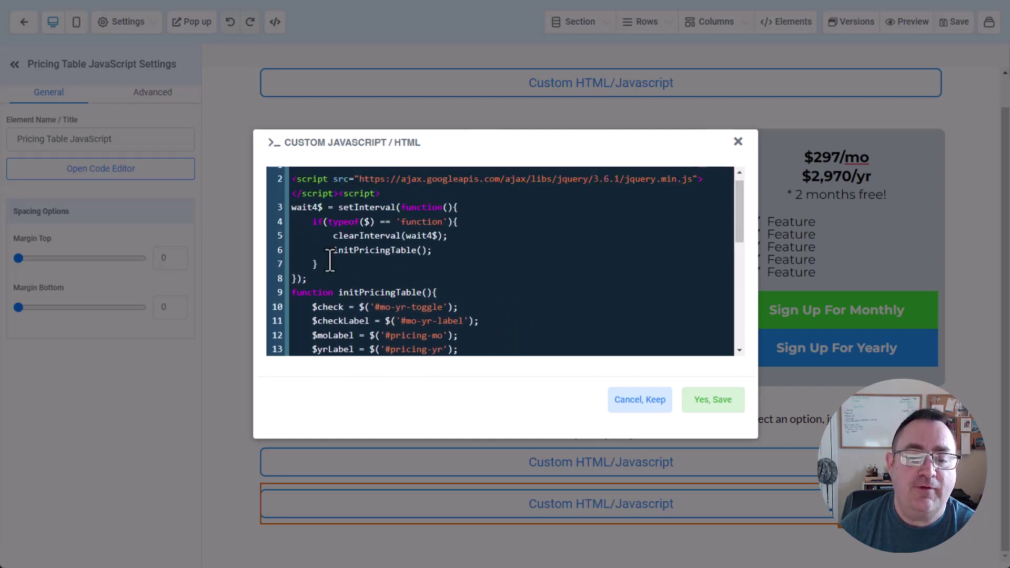
pyautogui.click(321, 279)
pyautogui.moveTo(321, 278); pyautogui.dragTo(296, 178)
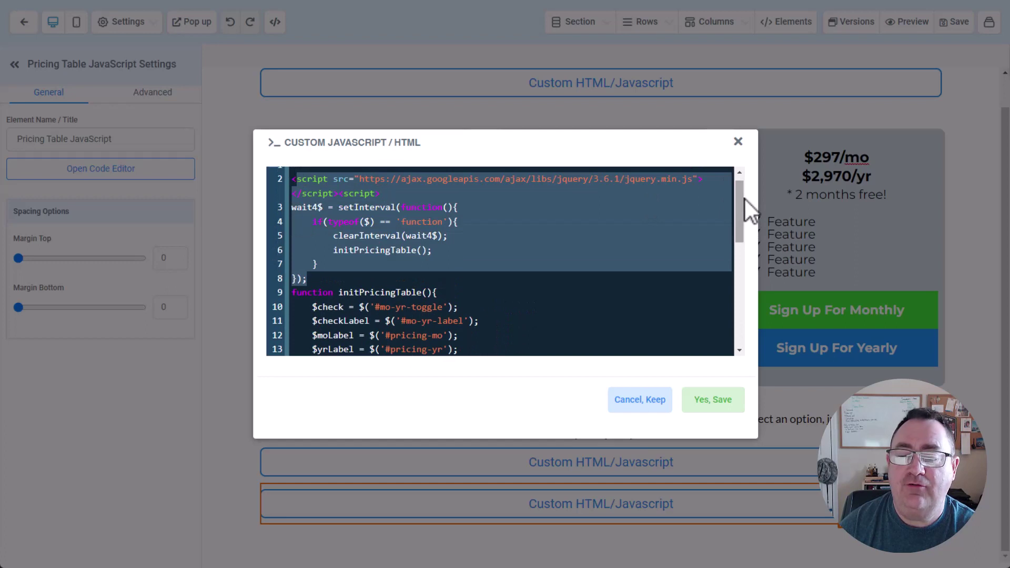
pyautogui.moveTo(745, 200); pyautogui.dragTo(743, 236)
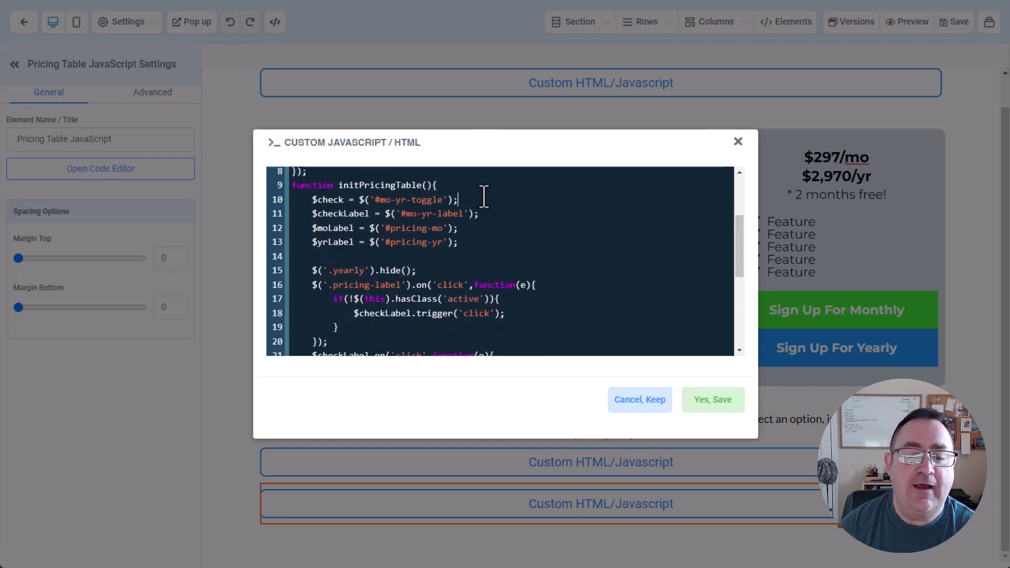
pyautogui.moveTo(312, 200); pyautogui.dragTo(466, 200)
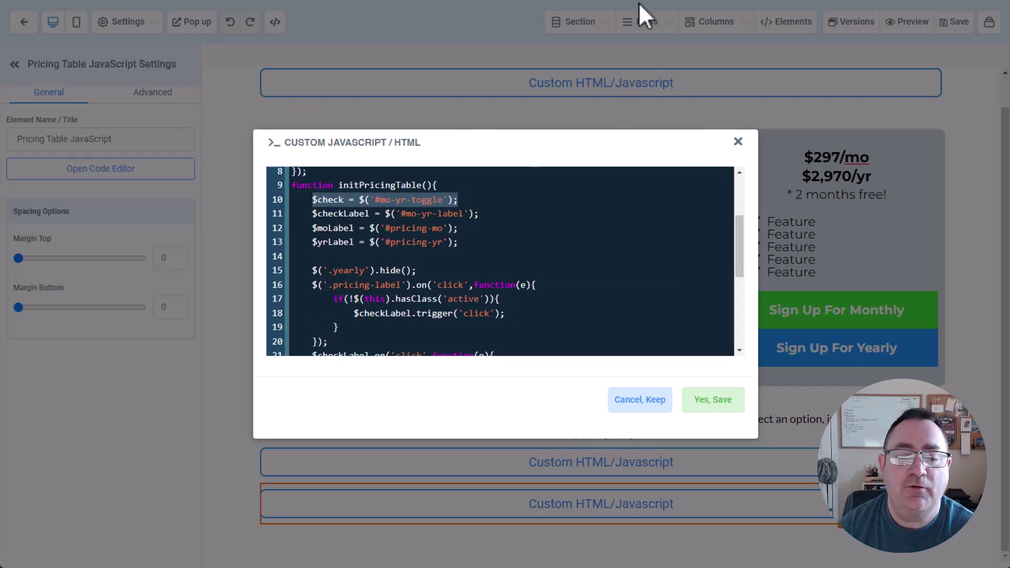
pyautogui.click(490, 214)
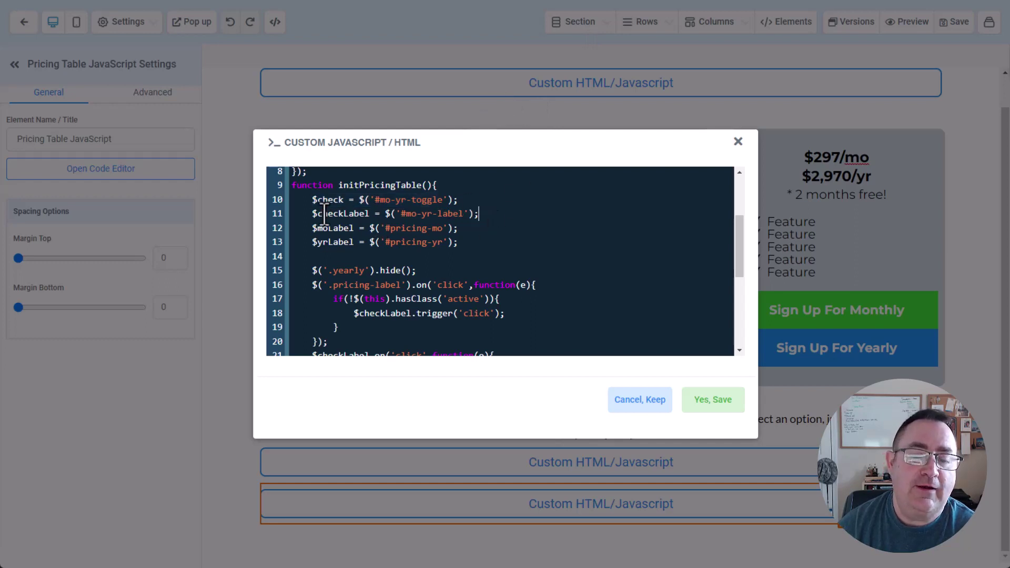
pyautogui.moveTo(313, 214); pyautogui.dragTo(369, 213)
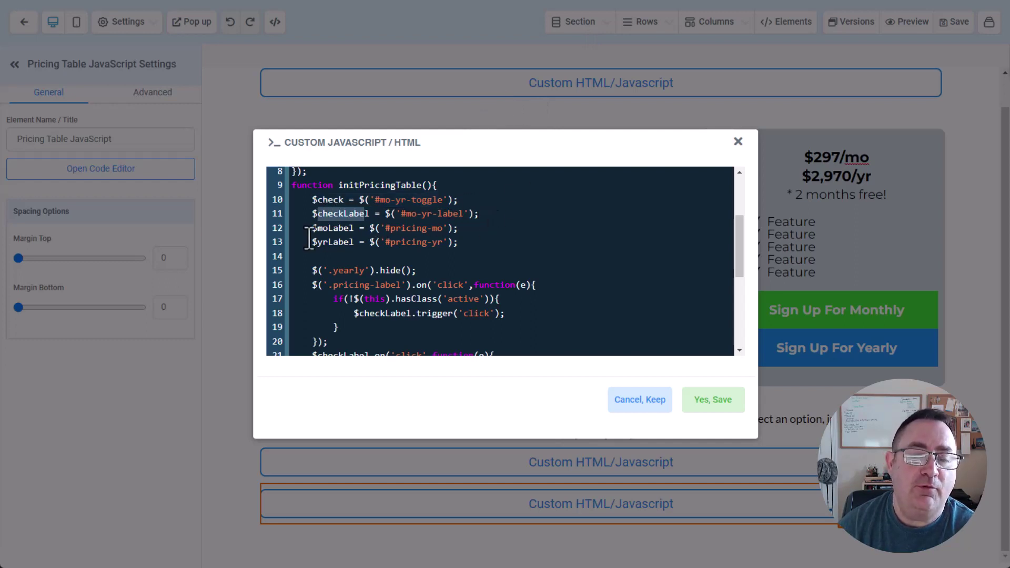
pyautogui.moveTo(310, 228); pyautogui.dragTo(219, 217)
pyautogui.scroll(-2, 474, 237)
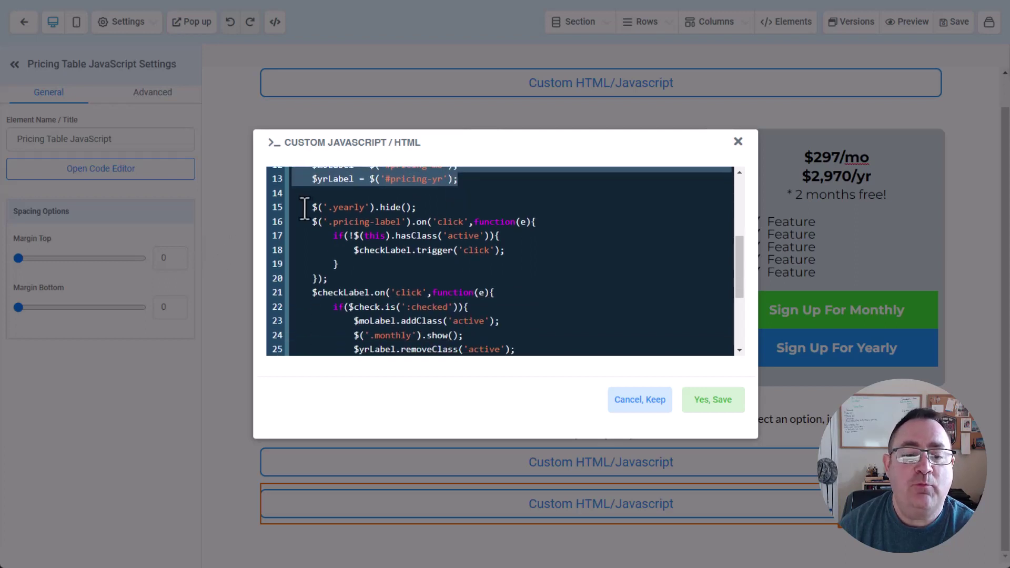
pyautogui.moveTo(312, 208); pyautogui.dragTo(510, 203)
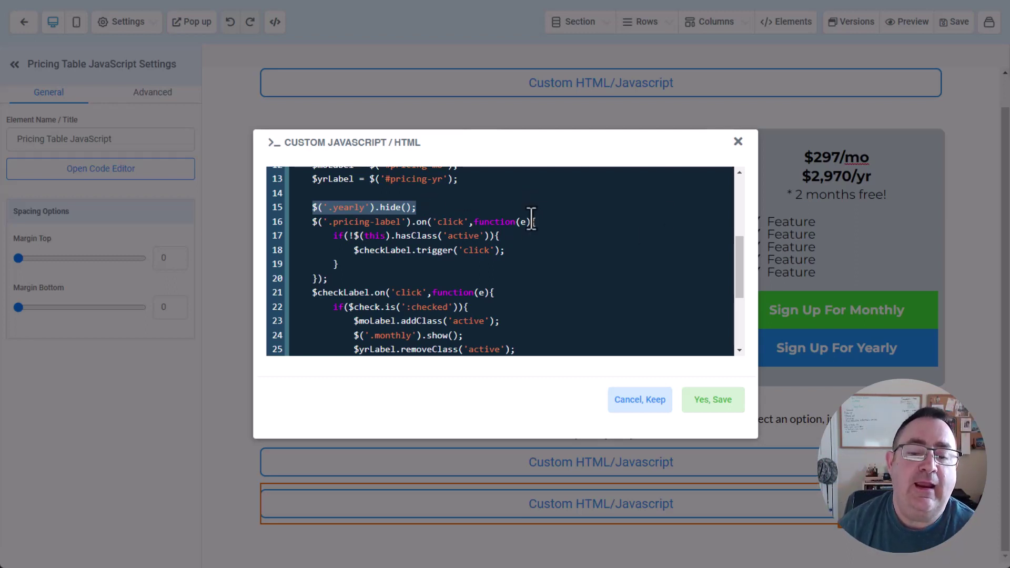
pyautogui.click(313, 225)
pyautogui.moveTo(313, 226); pyautogui.dragTo(419, 277)
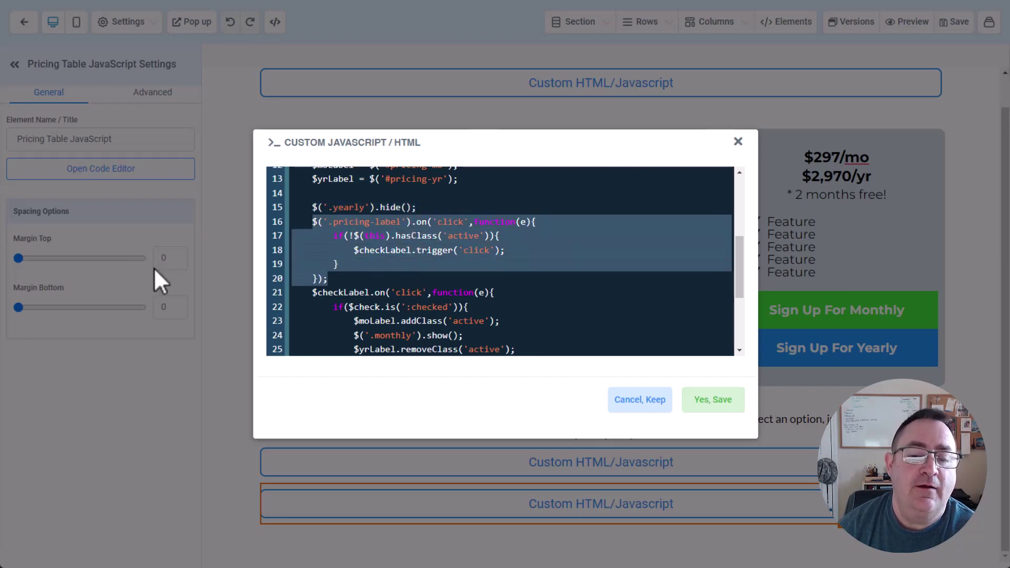
pyautogui.scroll(-3, 447, 251)
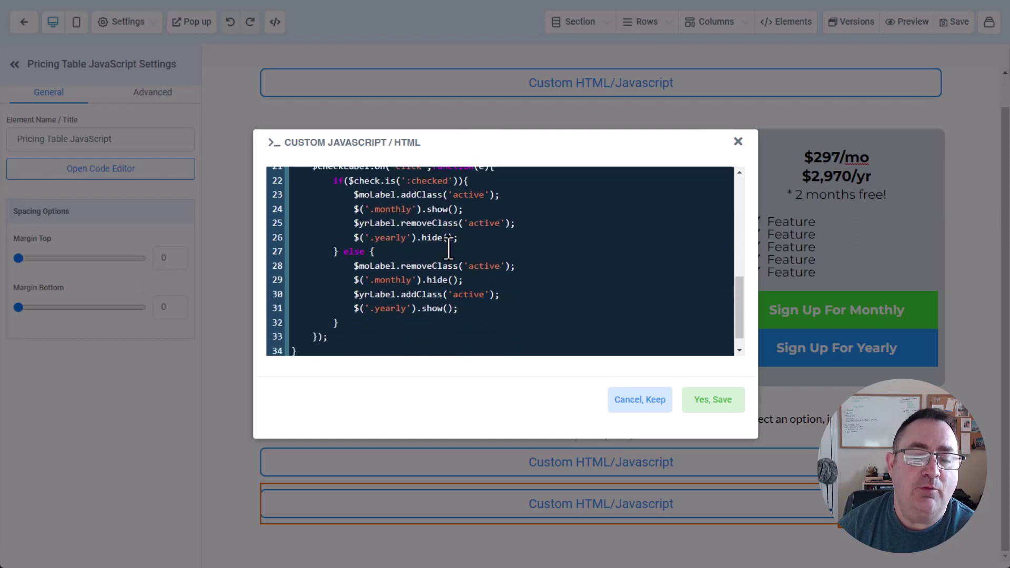
pyautogui.scroll(2, 458, 245)
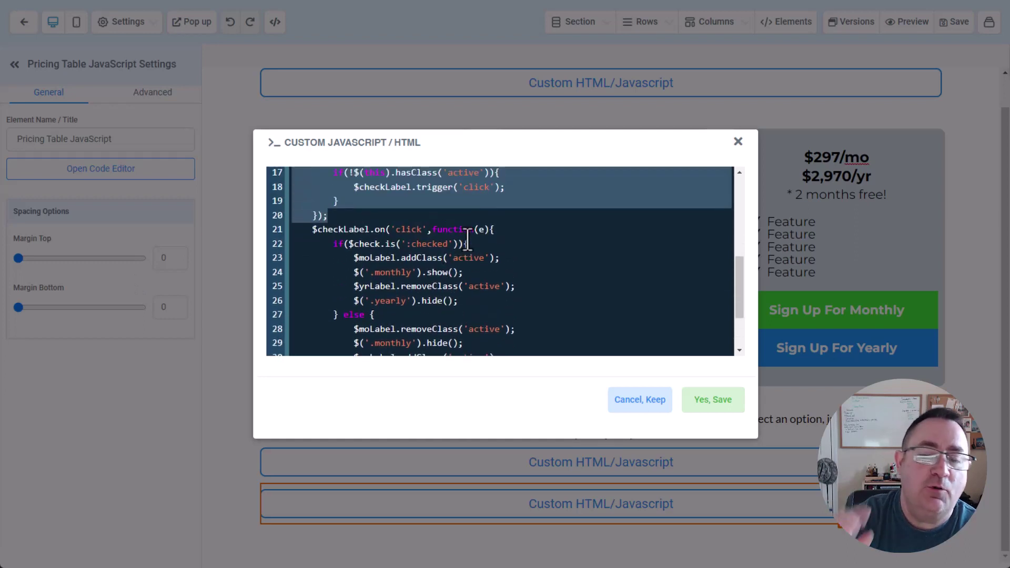
pyautogui.scroll(-2, 411, 196)
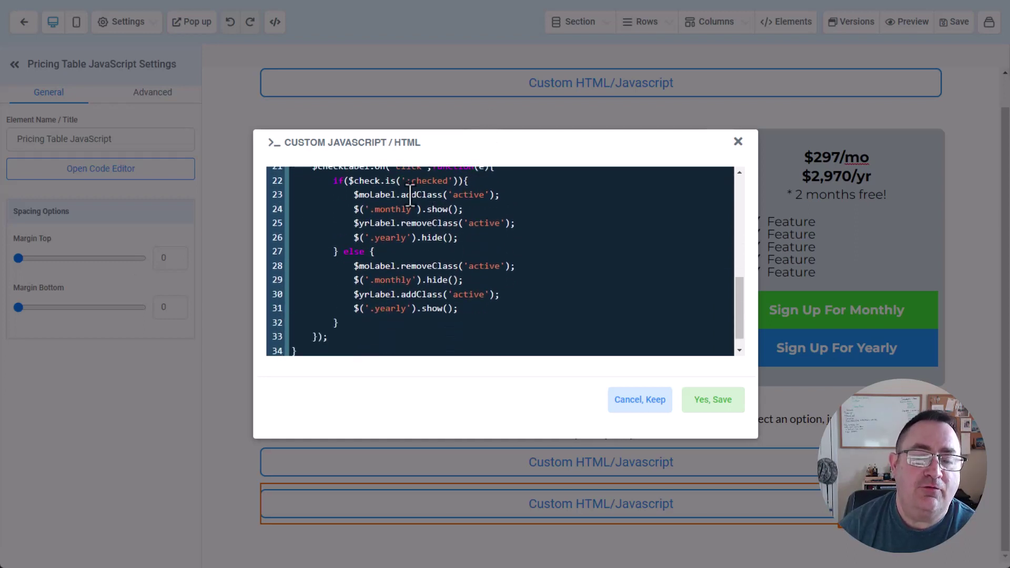
pyautogui.scroll(4, 411, 216)
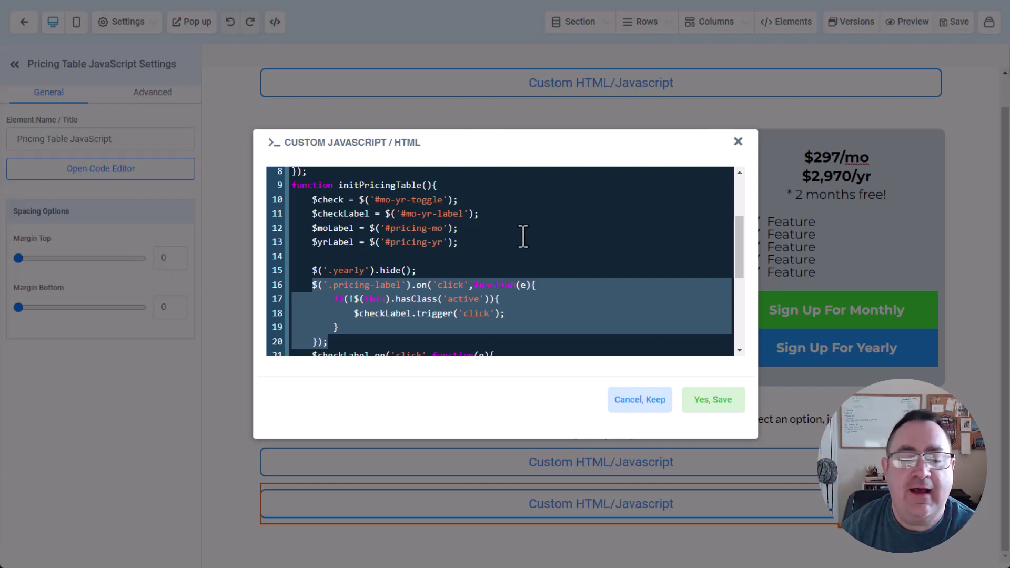
pyautogui.scroll(-4, 523, 235)
pyautogui.scroll(-2, 508, 252)
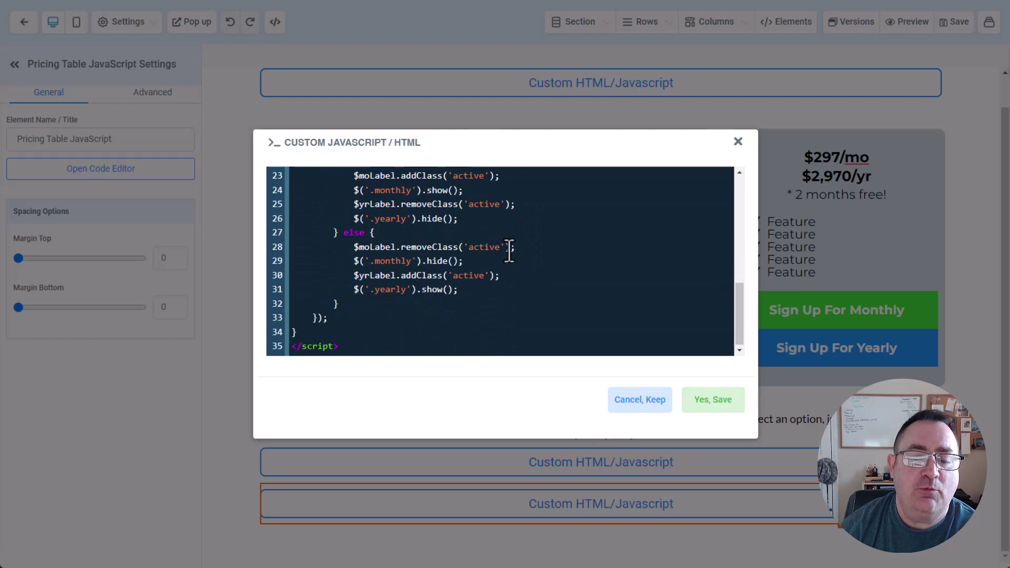
pyautogui.scroll(2, 495, 252)
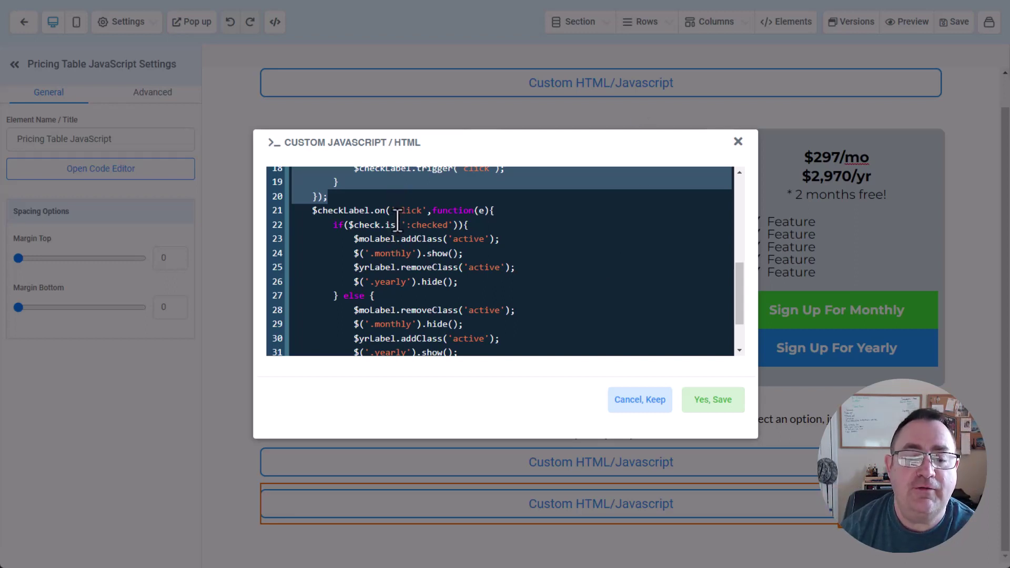
pyautogui.moveTo(398, 218); pyautogui.dragTo(579, 255)
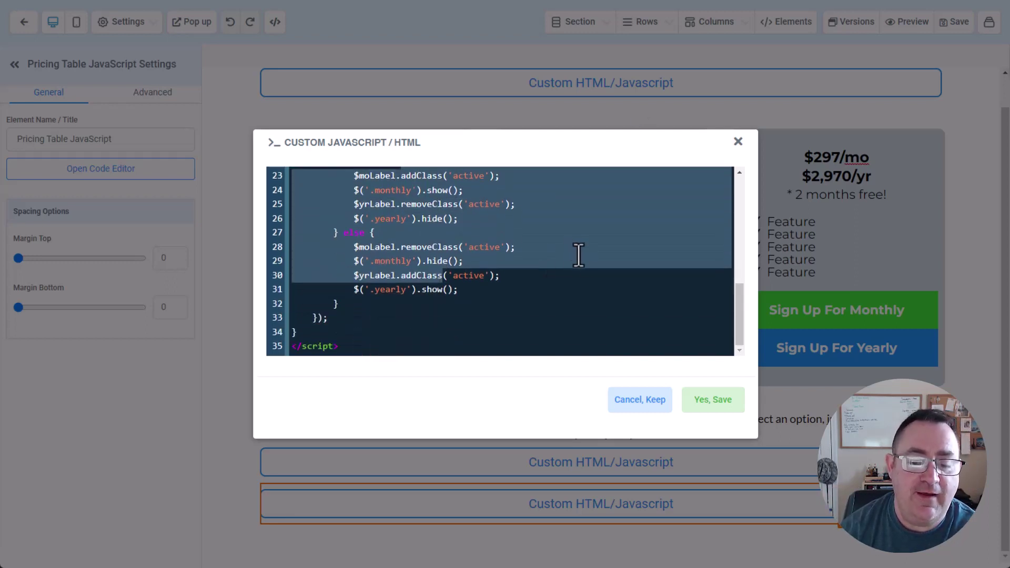
pyautogui.click(636, 404)
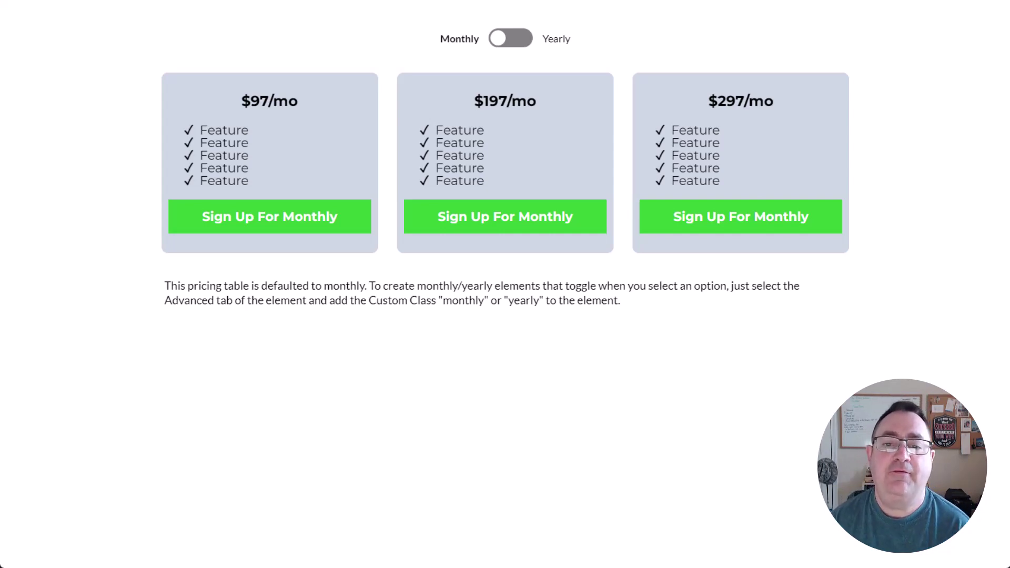
# Flip the preview toggle between yearly and monthly, highlighting the $970/yr price and '2 months free' note
pyautogui.click(556, 43)
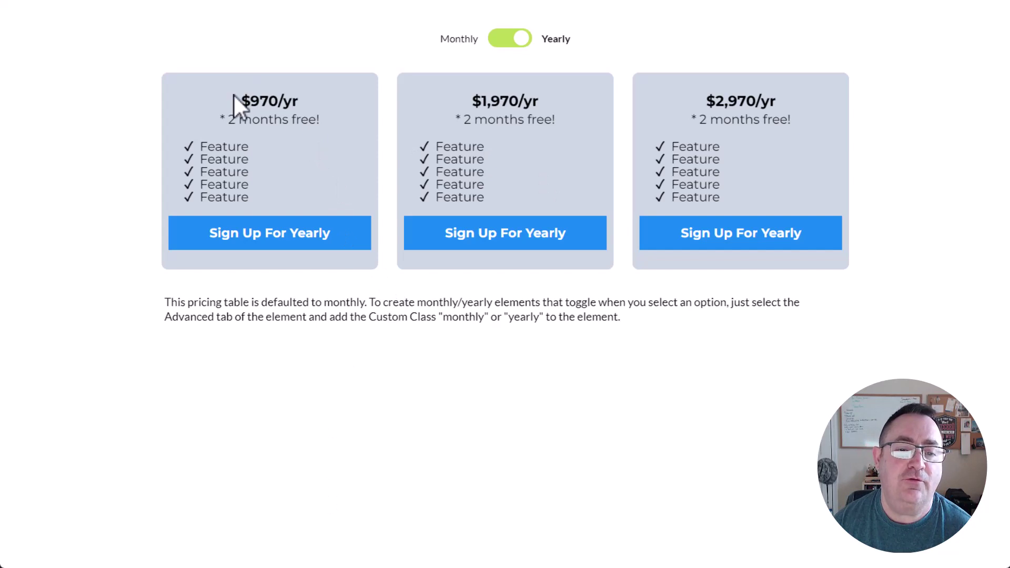
pyautogui.moveTo(233, 95); pyautogui.dragTo(308, 104)
pyautogui.moveTo(227, 120); pyautogui.dragTo(309, 120)
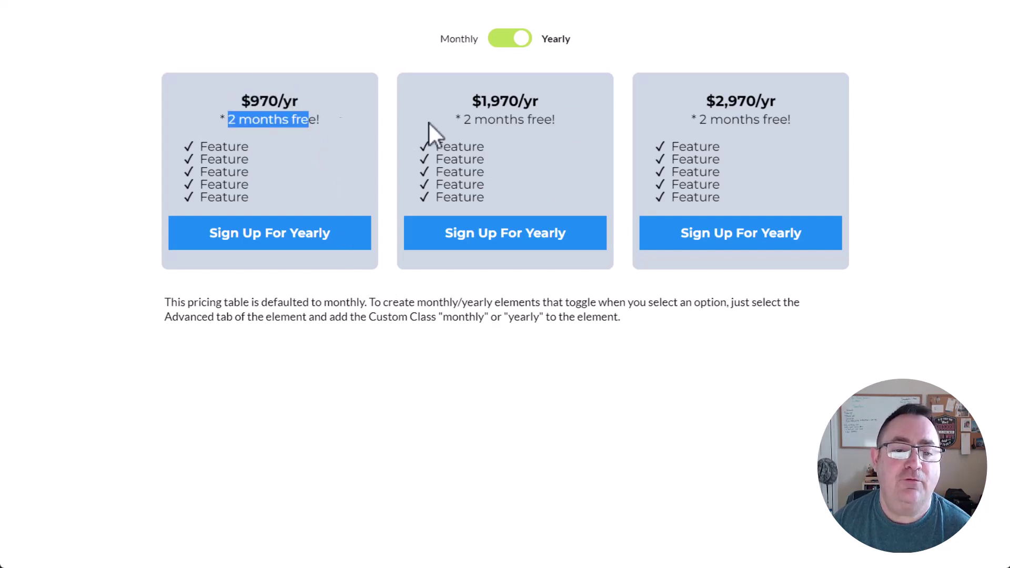
pyautogui.click(472, 46)
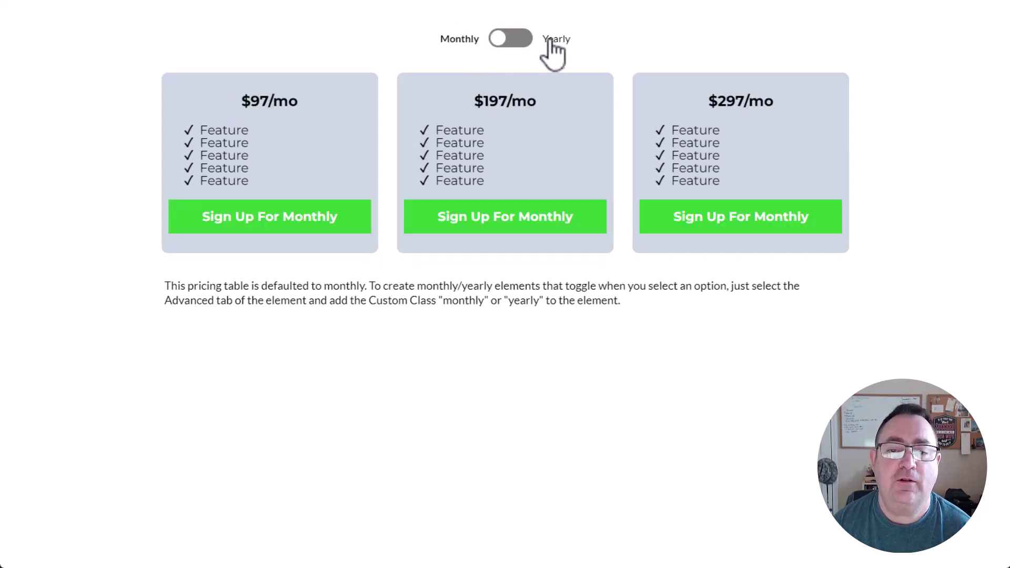
pyautogui.click(547, 41)
pyautogui.click(465, 45)
pyautogui.click(518, 43)
pyautogui.click(529, 41)
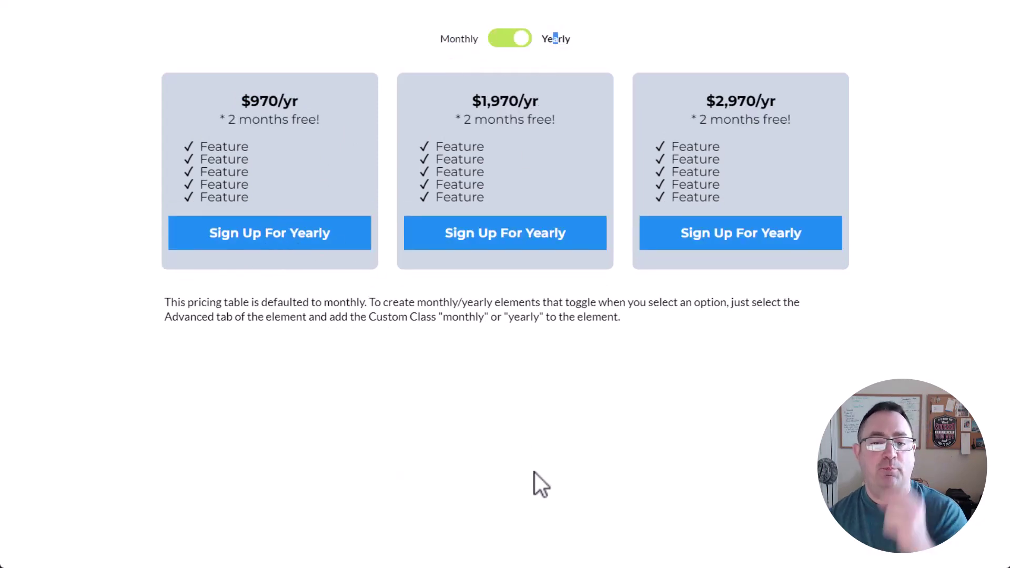
pyautogui.click(453, 40)
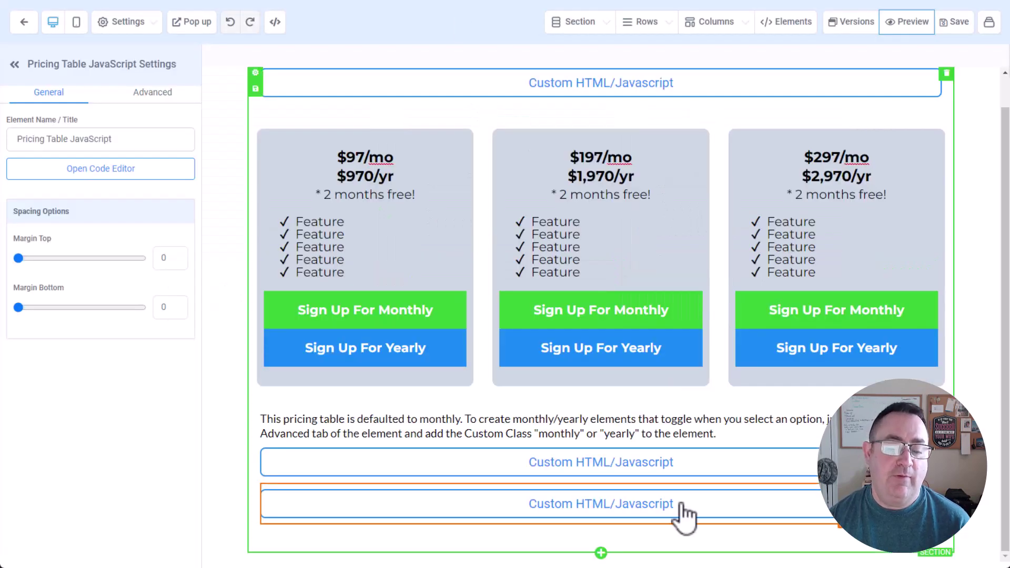
# Select the top Monthly/Yearly Toggle Interface code block and show its settings
pyautogui.scroll(1, 632, 221)
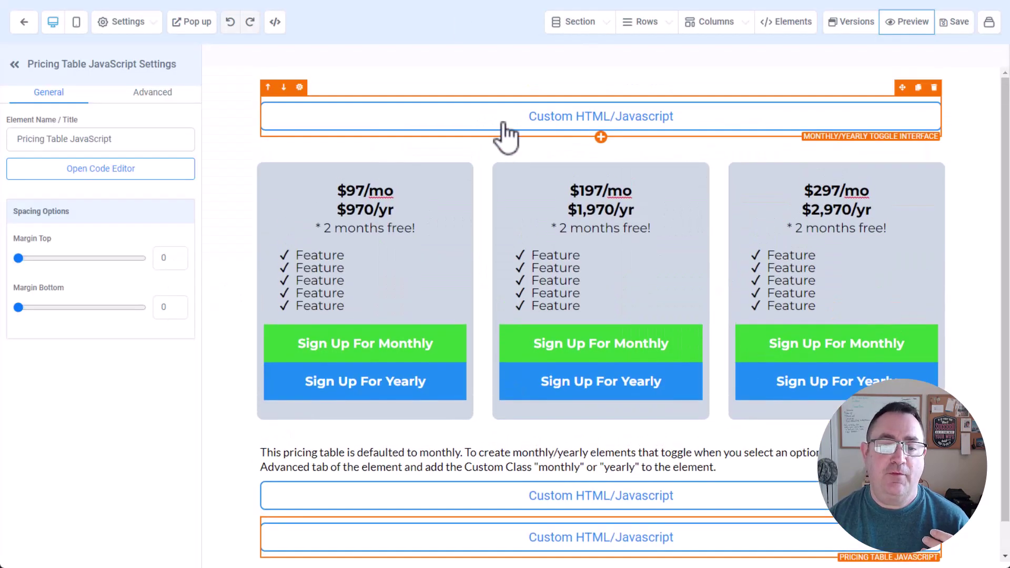
pyautogui.click(505, 127)
pyautogui.click(109, 175)
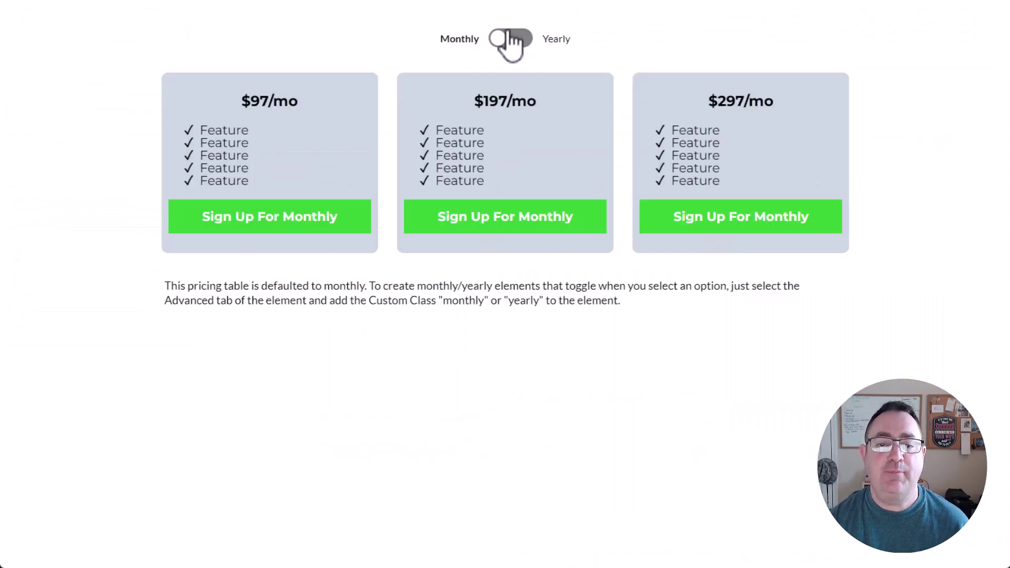
# In preview, flip the toggle repeatedly between monthly and yearly prices
pyautogui.click(509, 35)
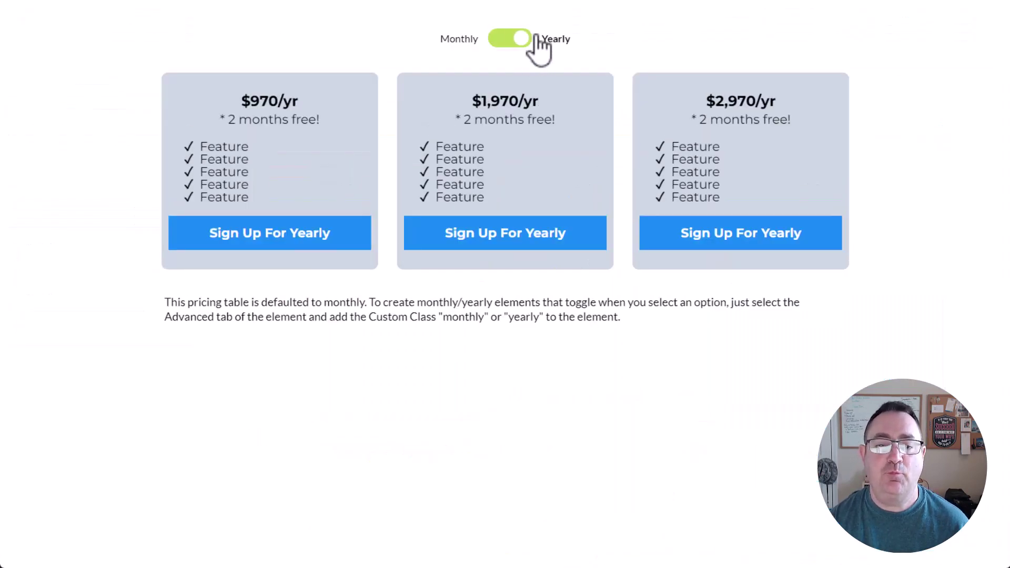
pyautogui.click(499, 41)
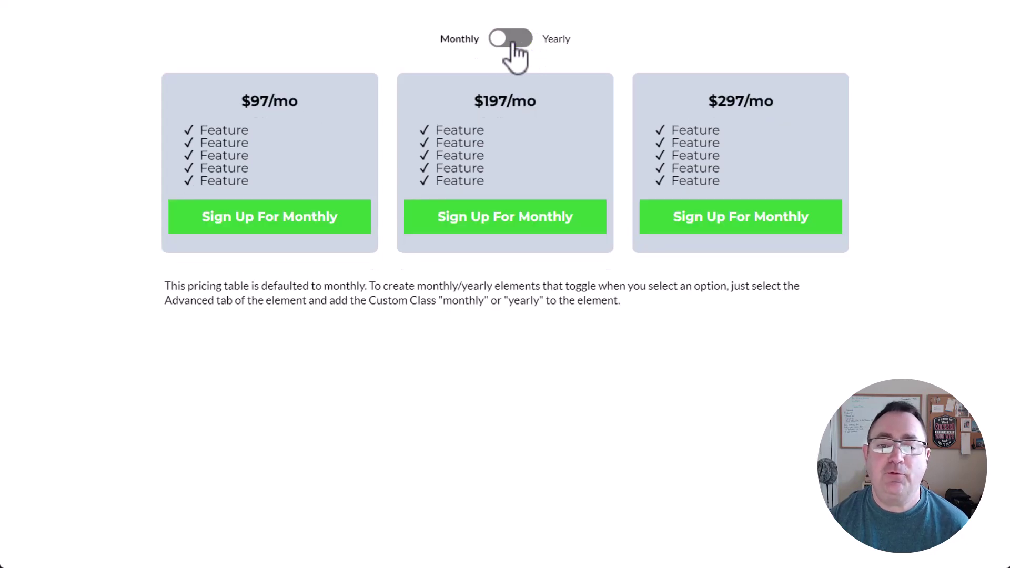
pyautogui.click(513, 41)
pyautogui.click(502, 41)
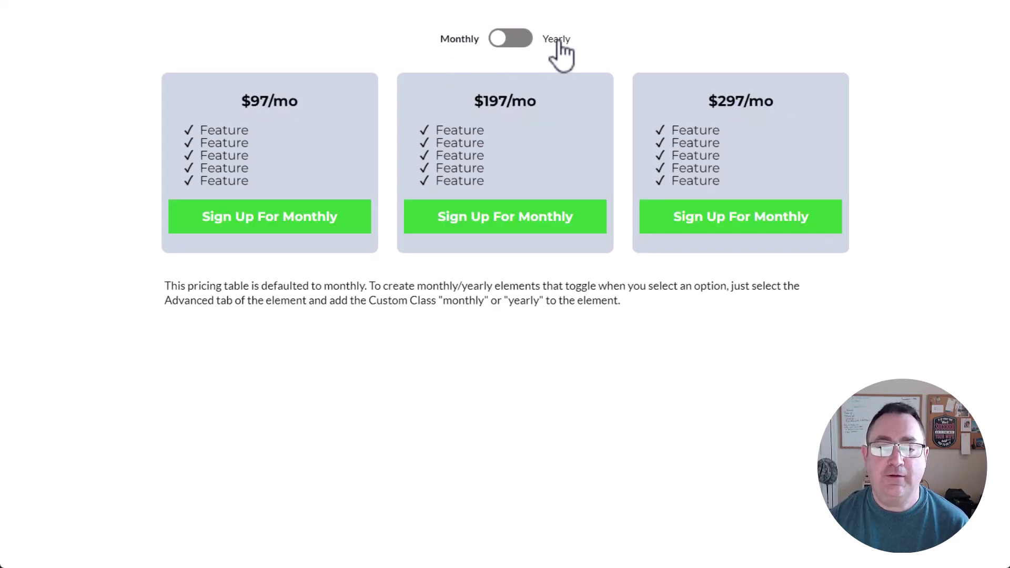
pyautogui.click(555, 40)
pyautogui.click(461, 40)
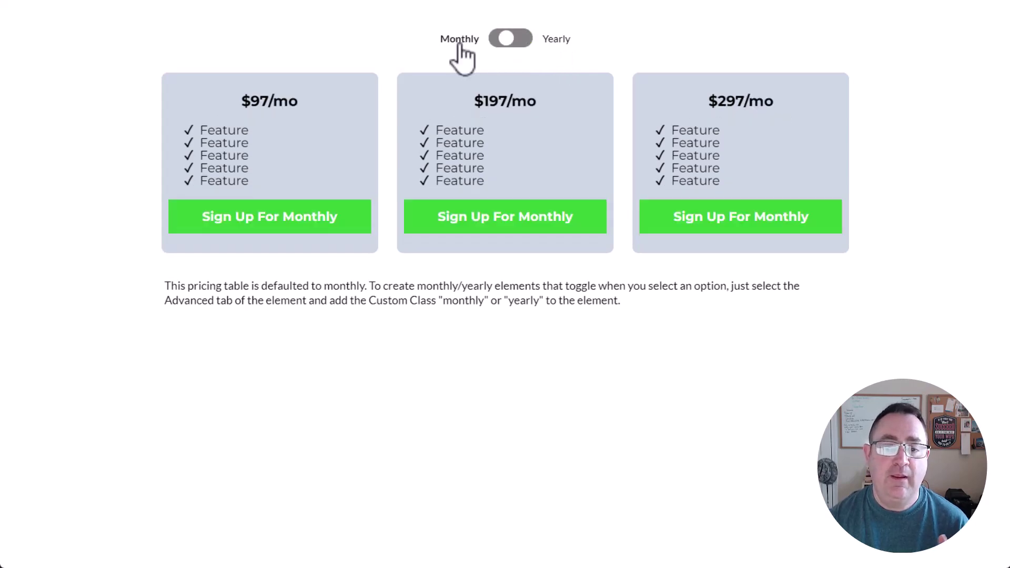
pyautogui.click(561, 41)
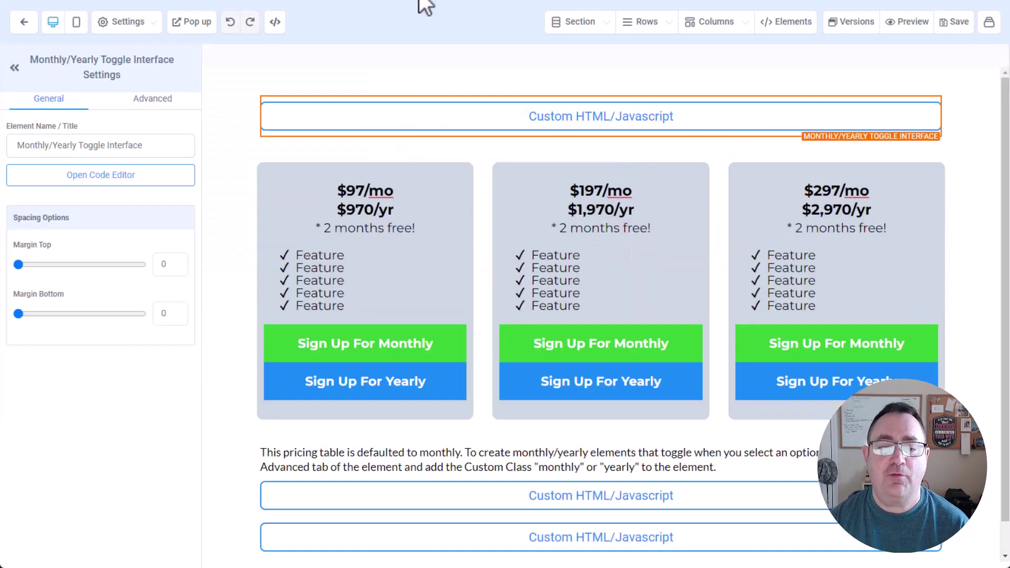
# Review the Toggle Button CSS code, including the rule hiding yearly elements, and close it unchanged
pyautogui.click(451, 496)
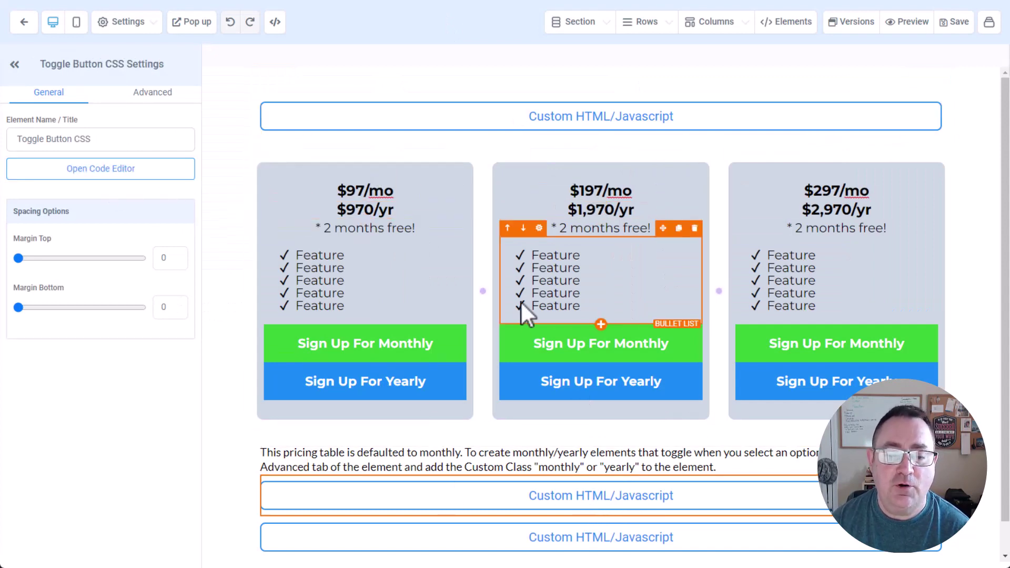
pyautogui.click(103, 168)
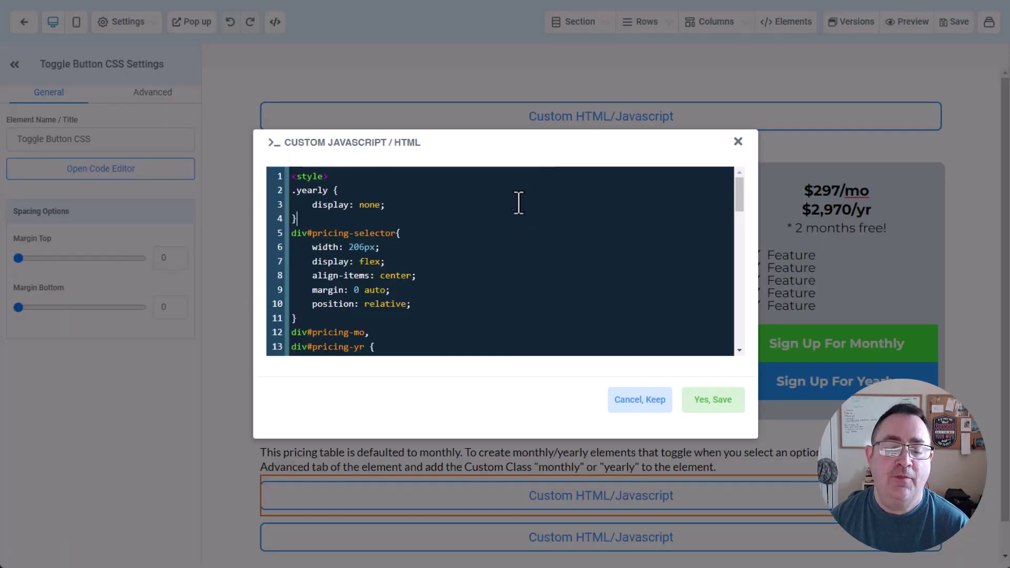
pyautogui.scroll(-8, 532, 271)
pyautogui.scroll(-7, 574, 280)
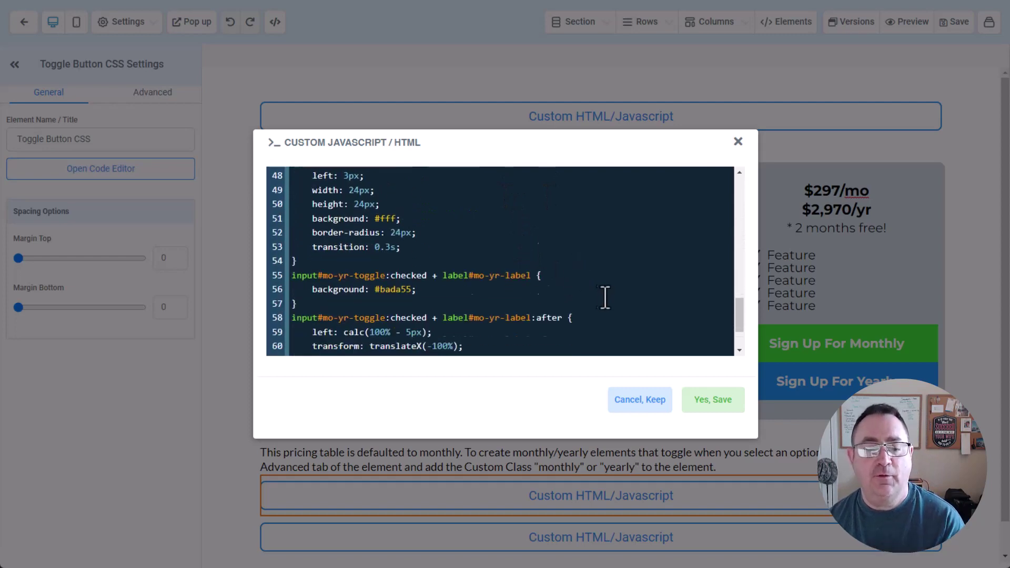
pyautogui.scroll(15, 595, 329)
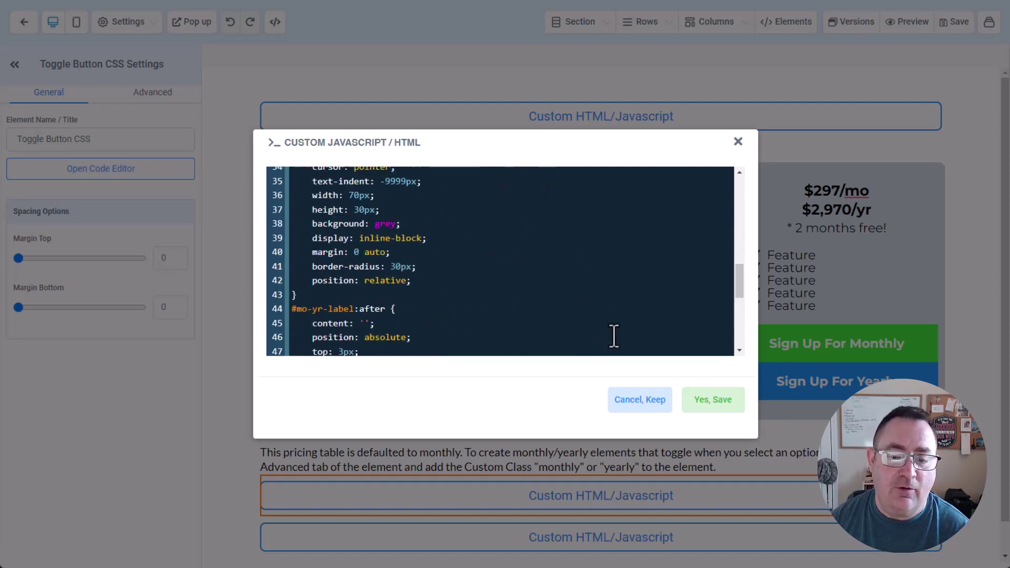
pyautogui.click(715, 215)
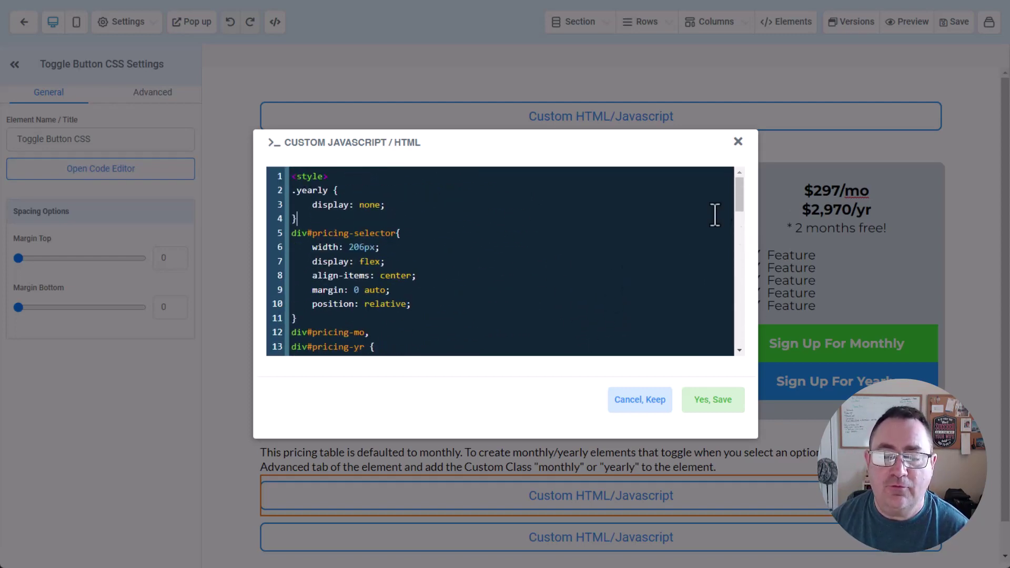
pyautogui.click(737, 143)
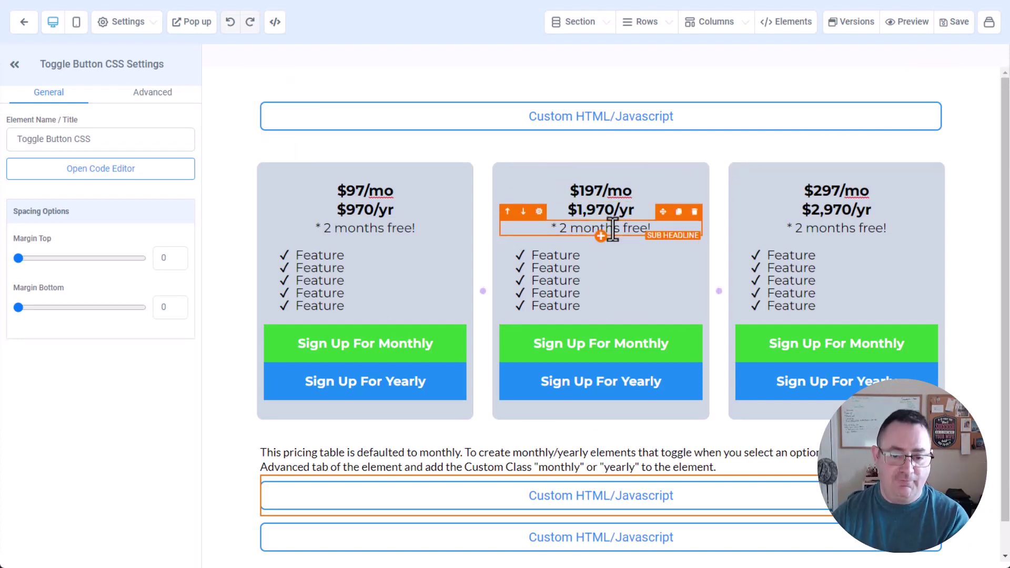
# Review the Pricing Table JavaScript code and close it without saving changes
pyautogui.click(467, 552)
pyautogui.click(84, 171)
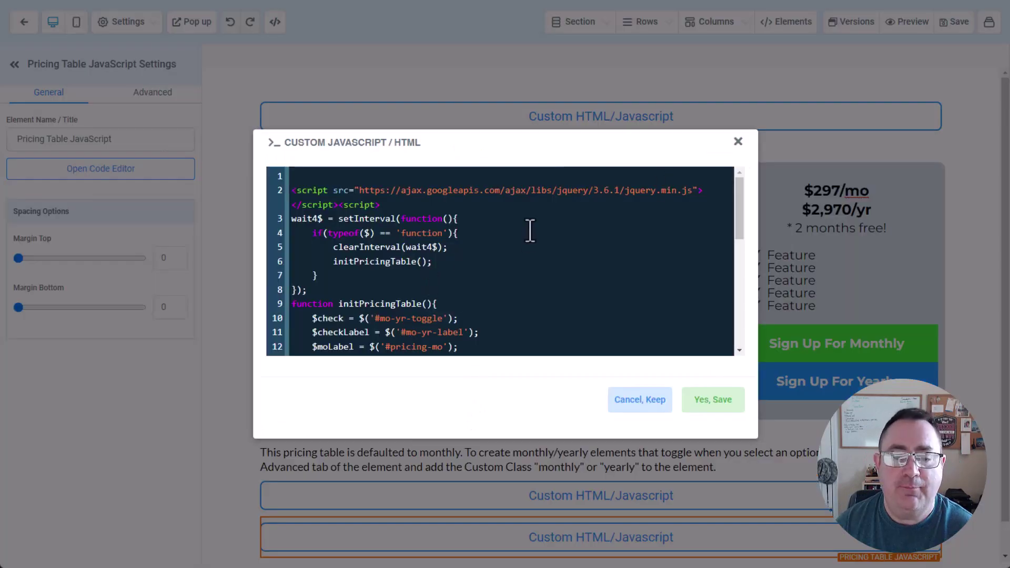
pyautogui.scroll(-5, 563, 216)
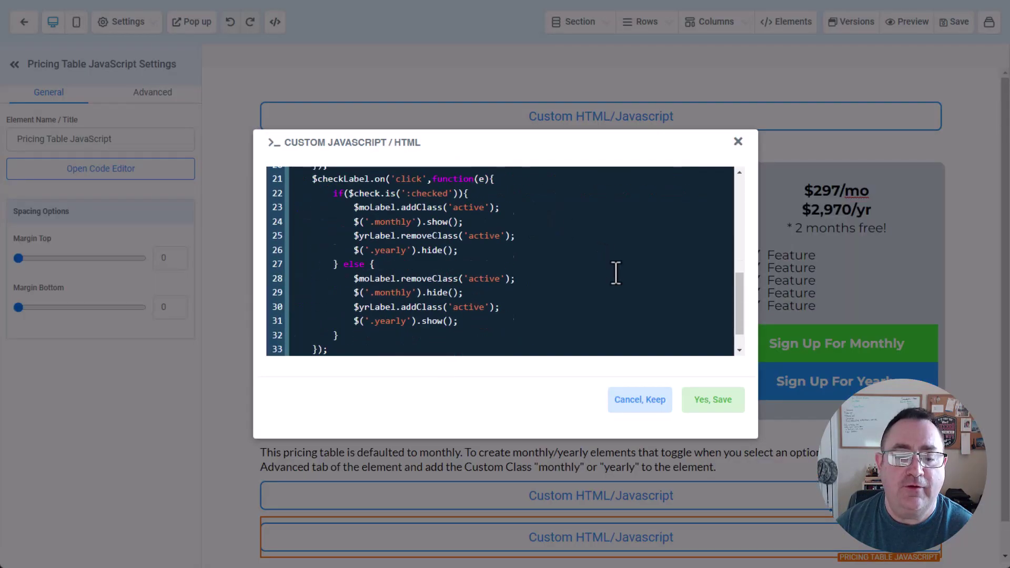
pyautogui.click(646, 406)
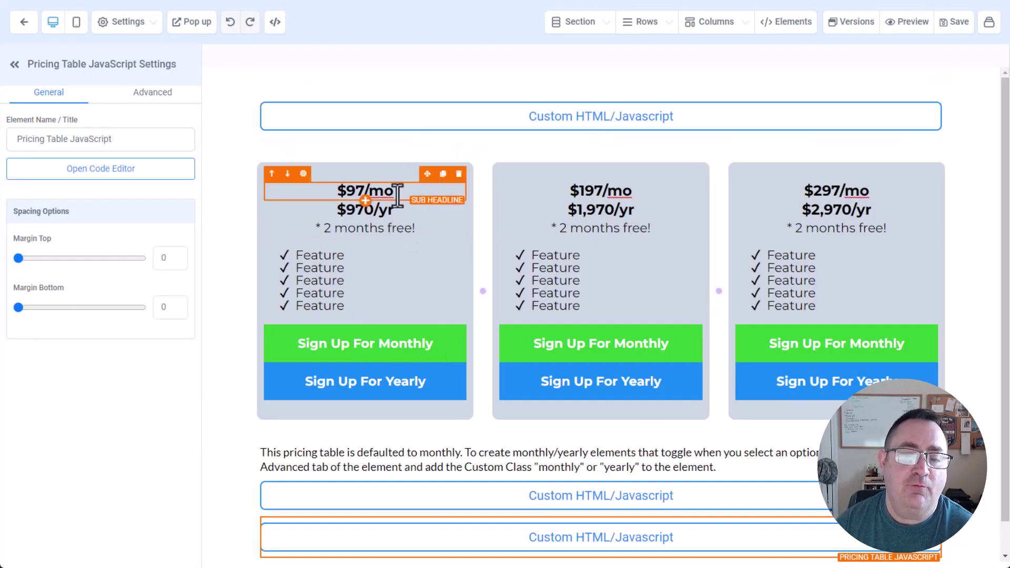
# Confirm the $97/mo headline has Custom Class 'monthly' and $970/yr has 'yearly'
pyautogui.click(404, 190)
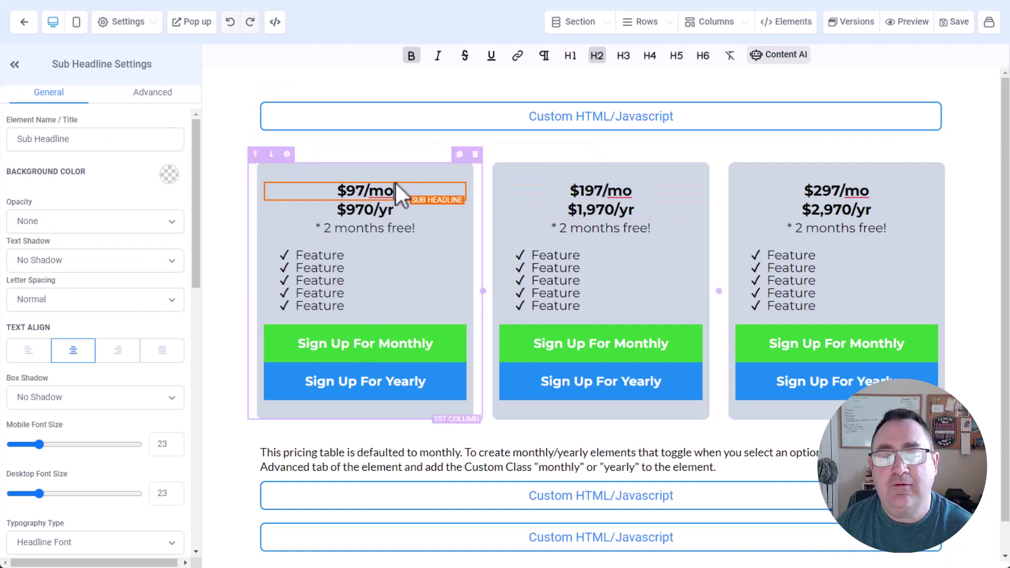
pyautogui.click(157, 94)
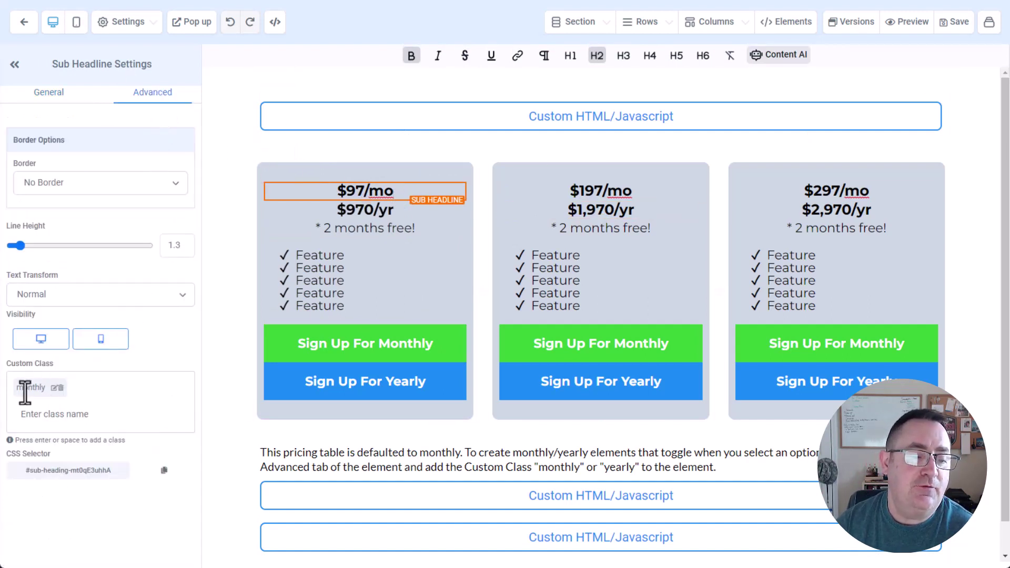
pyautogui.click(403, 210)
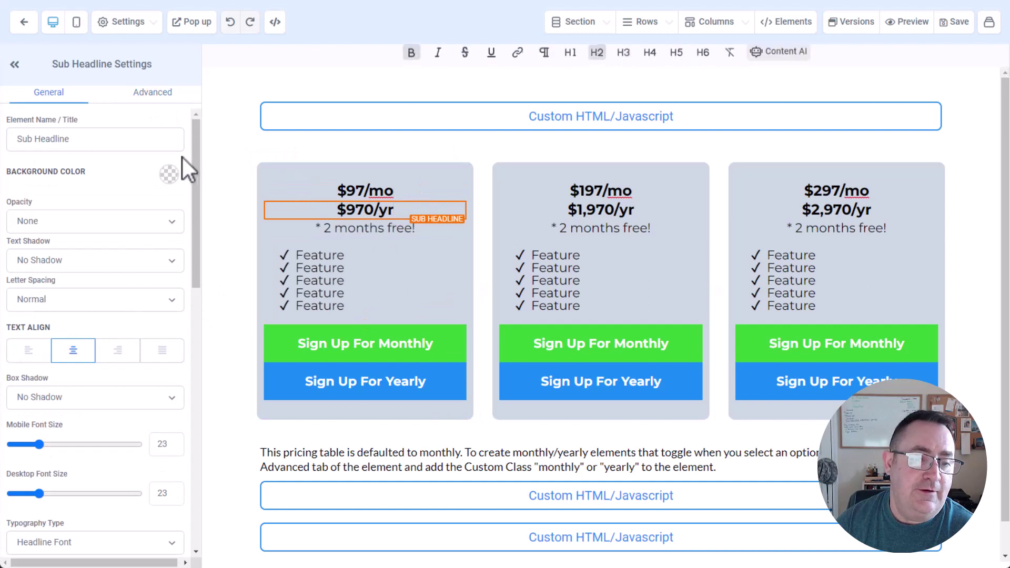
pyautogui.click(157, 94)
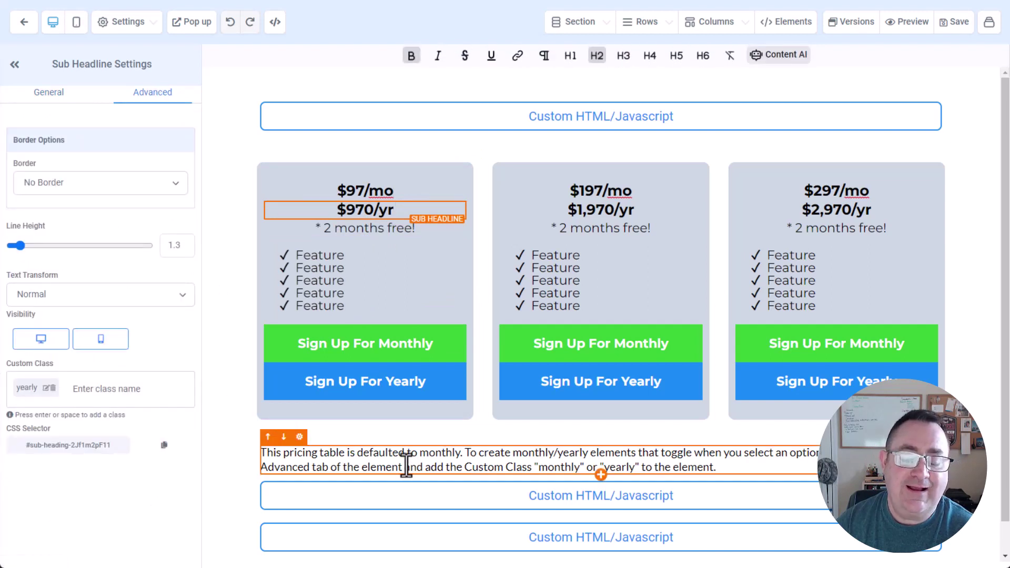